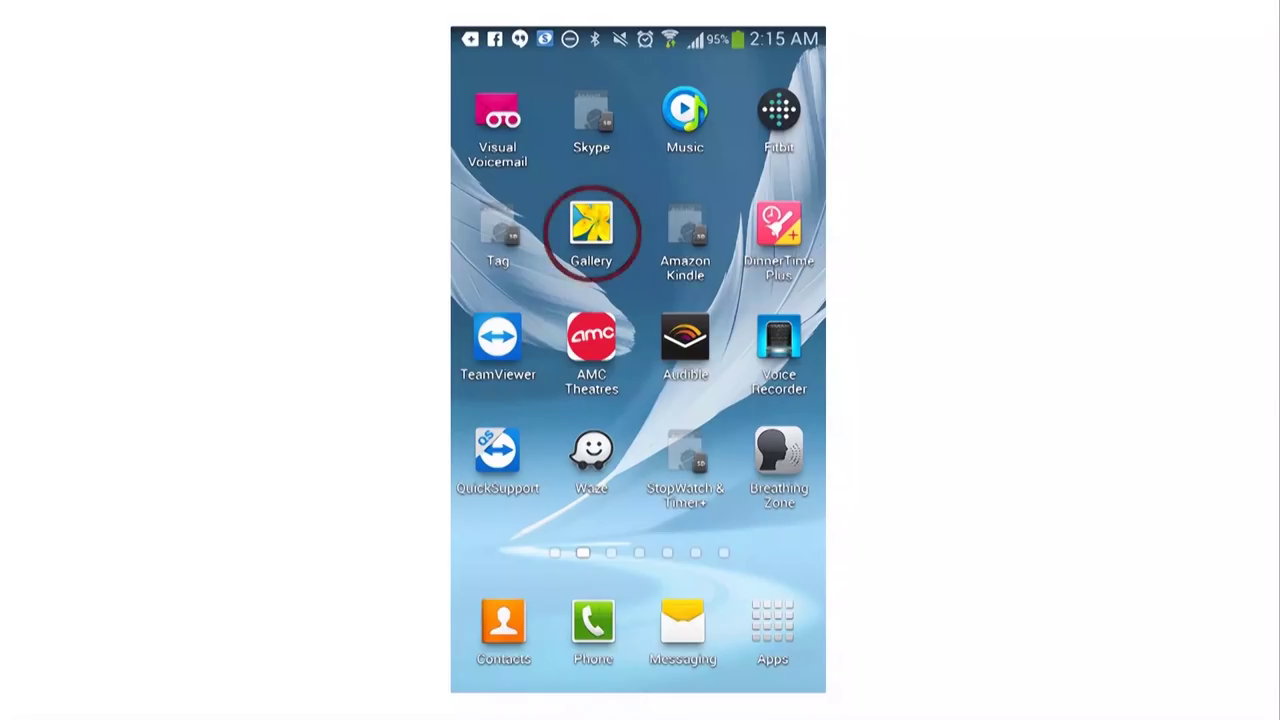
Open the sequoia photo in Gallery and read its file name, 20140827_154701.
left_click(591, 225)
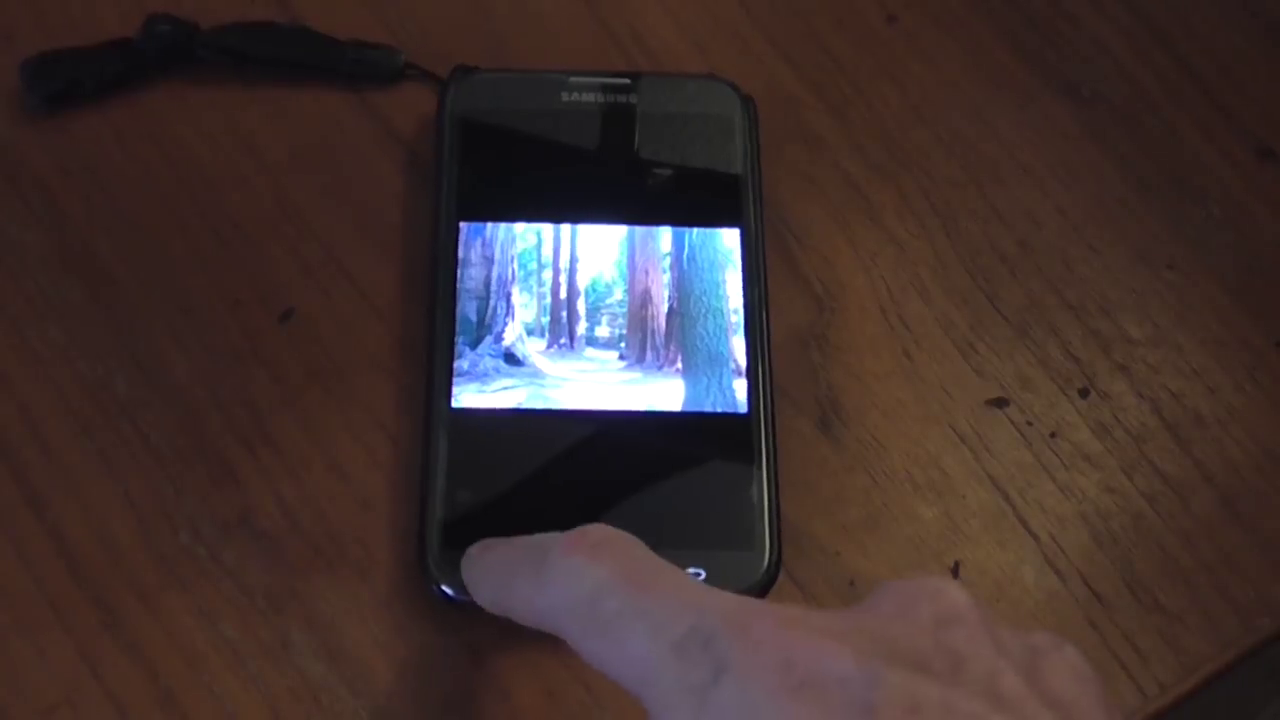
left_click(500, 570)
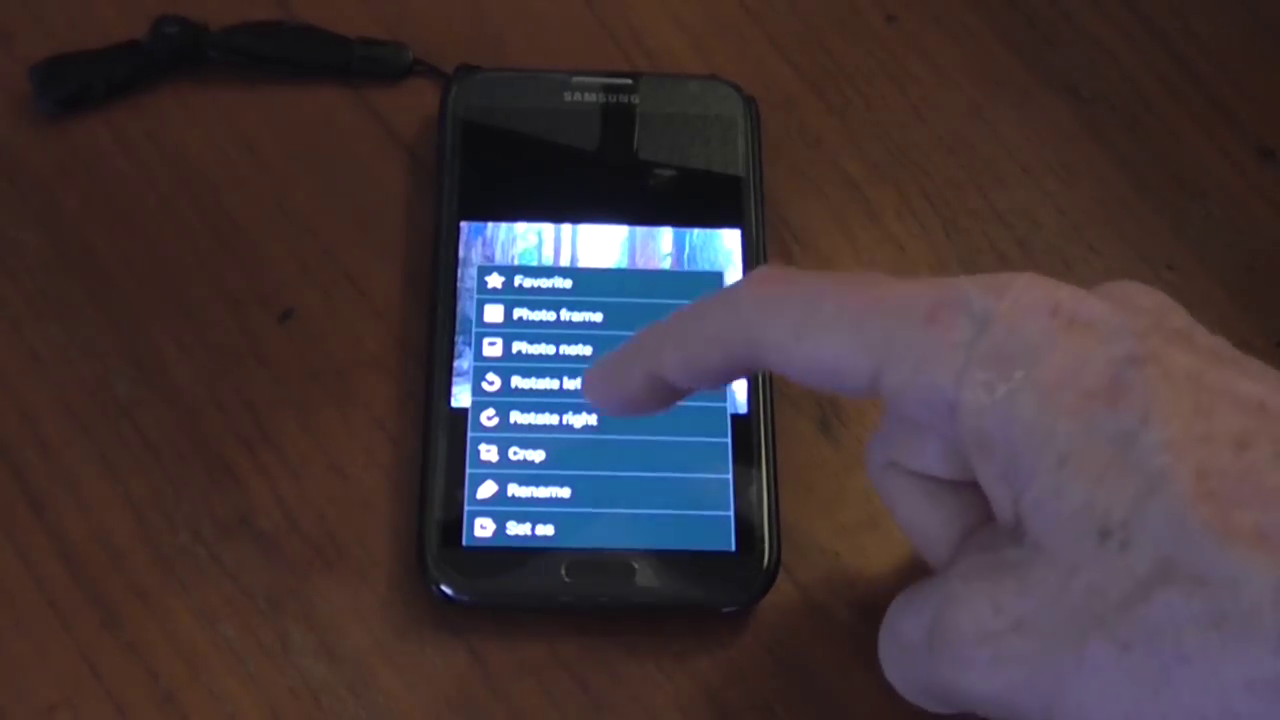
left_click(540, 490)
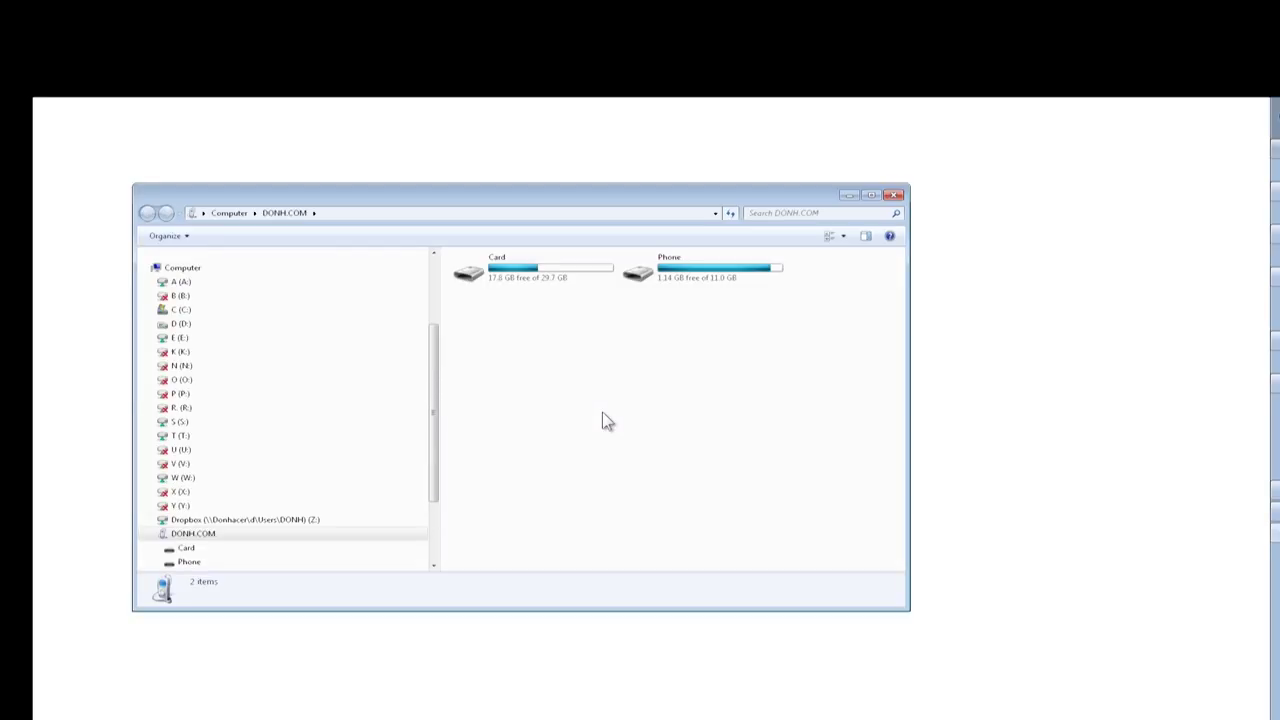
Copy 20140827_154701.jpg from the phone's Card\DCIM\Camera folder.
double_click(540, 272)
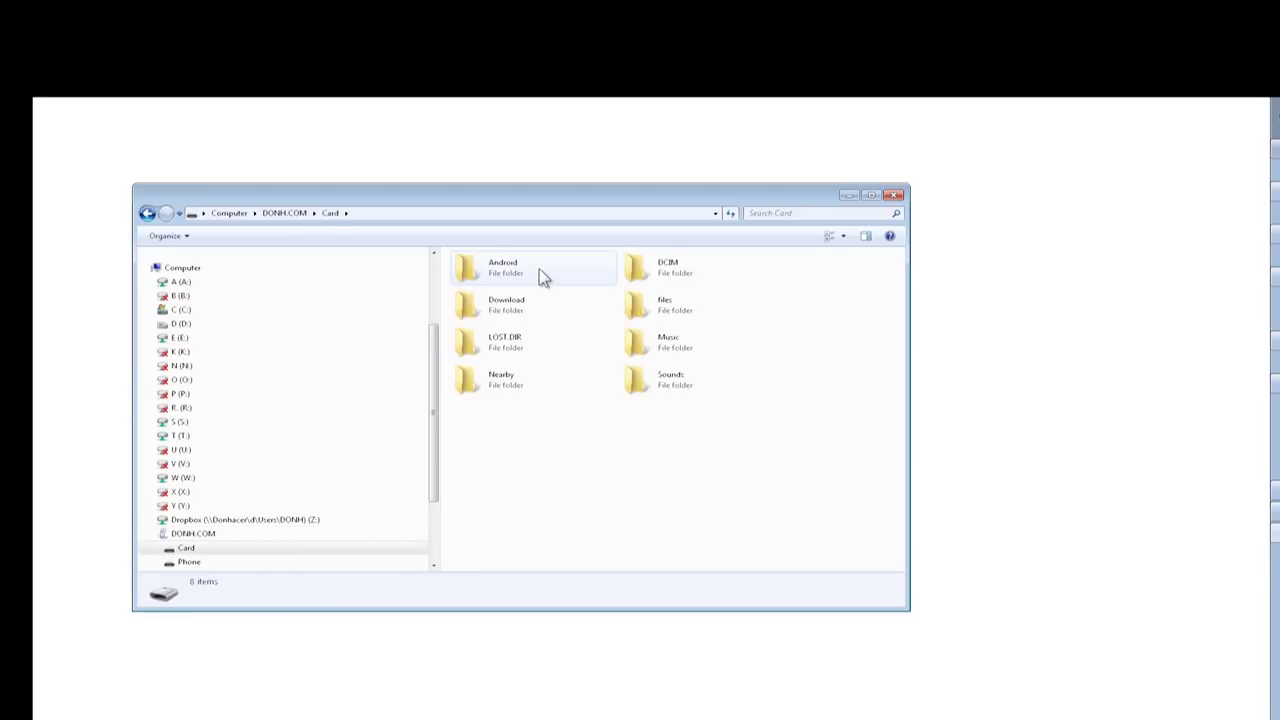
double_click(636, 263)
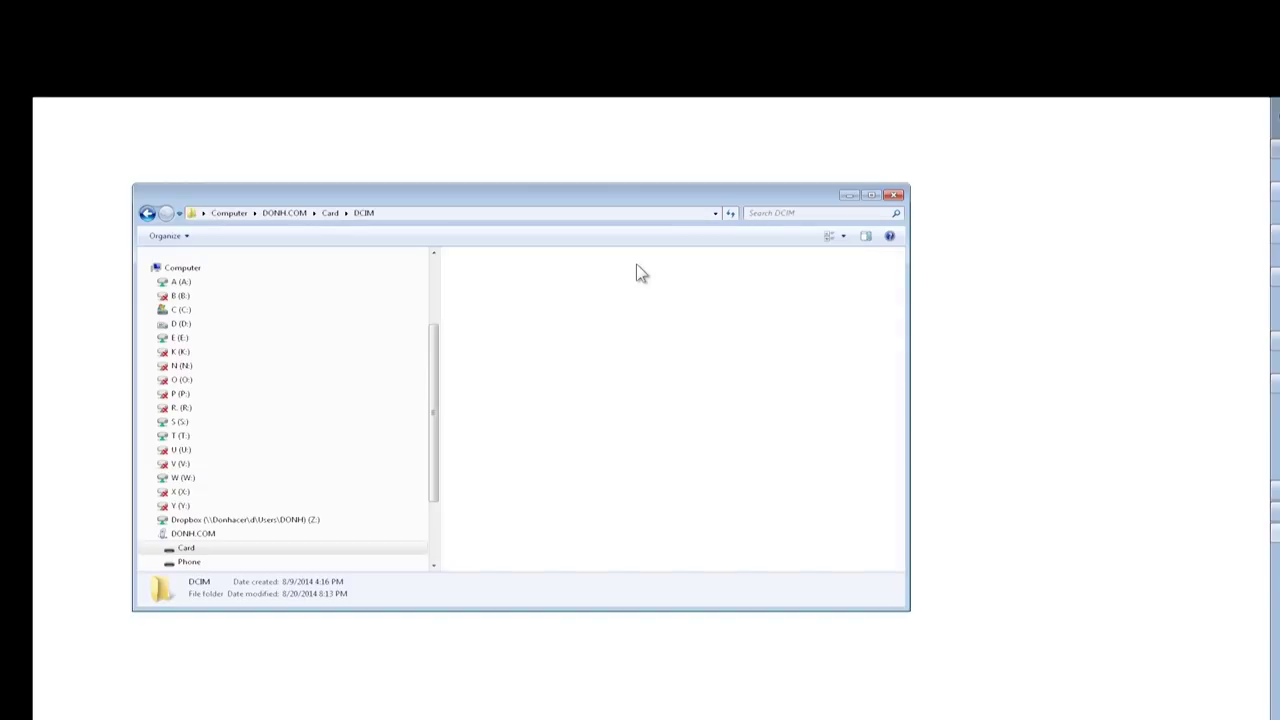
double_click(521, 266)
left_click_drag(1020, 417, 1021, 442)
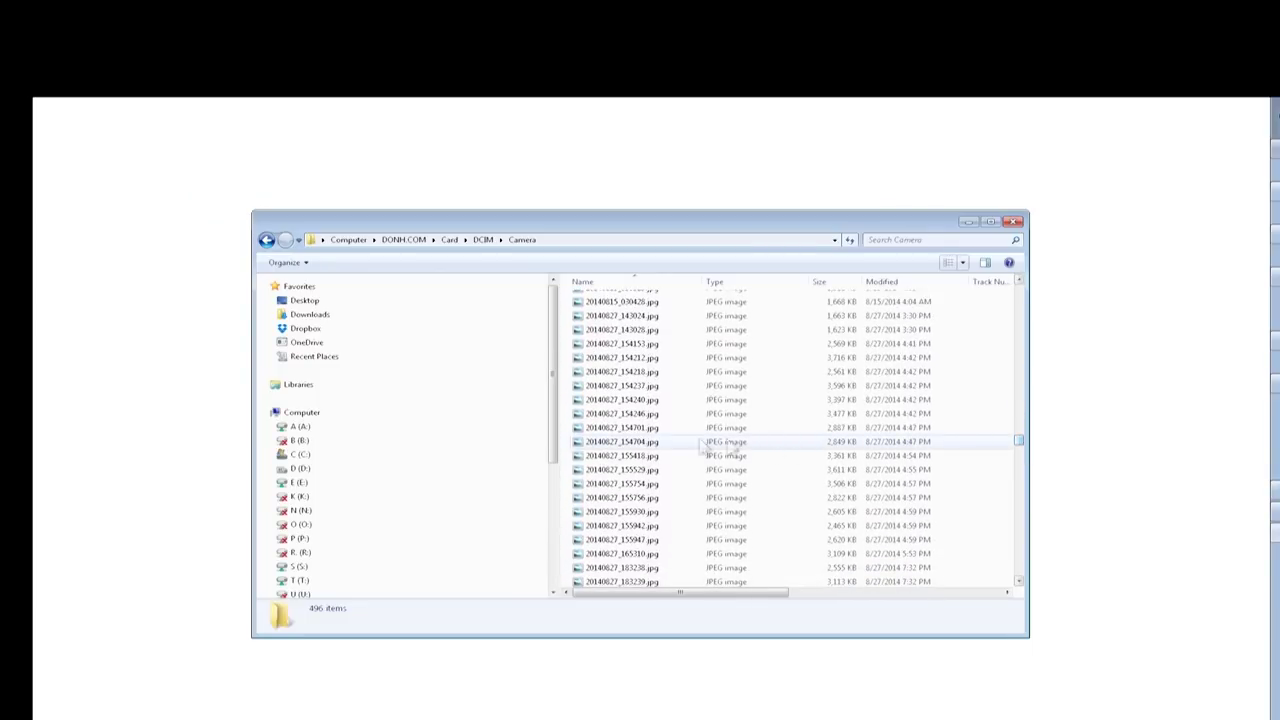
left_click(640, 430)
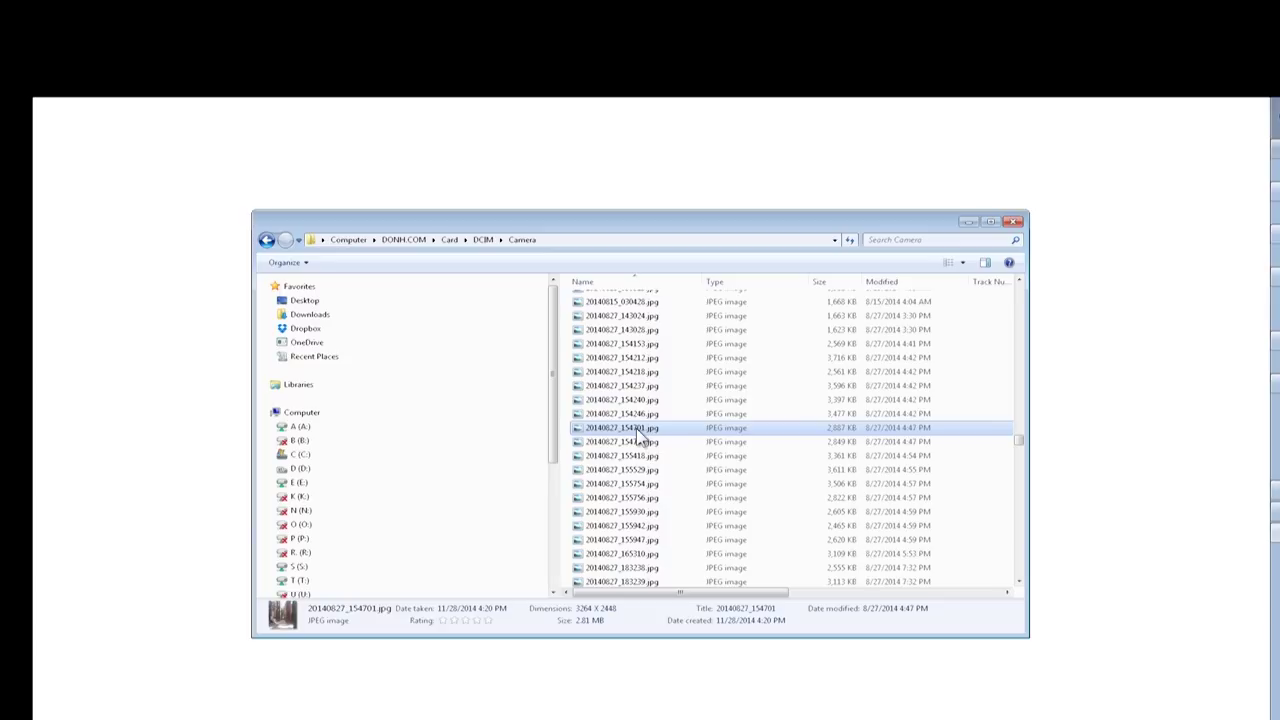
right_click(640, 437)
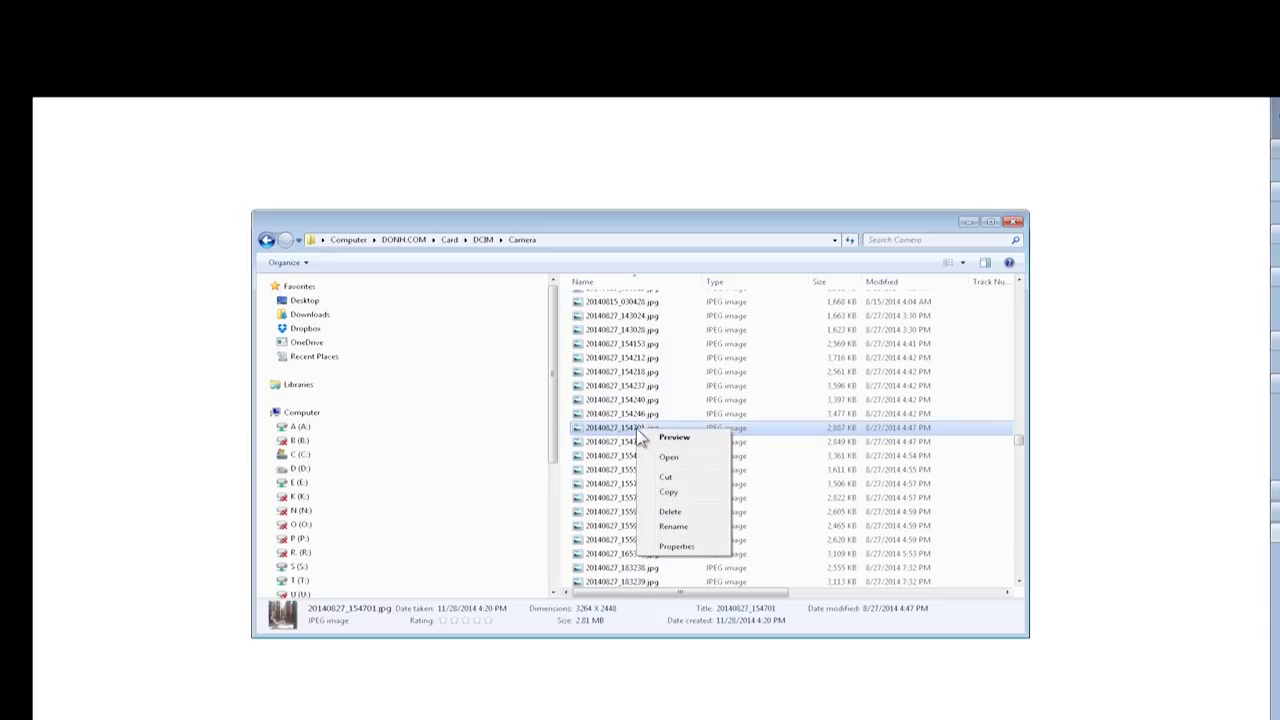
left_click(669, 494)
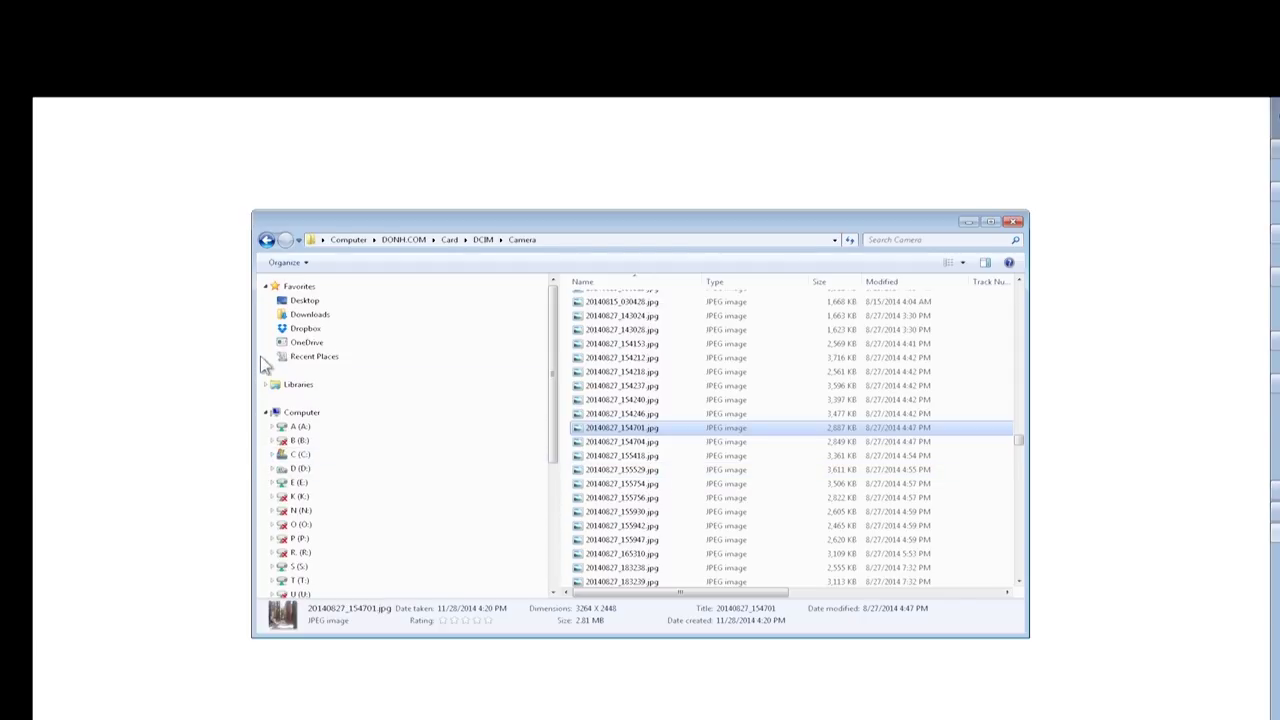
Paste 20140827_154701.jpg into Downloads and open it to view the full picture.
left_click(282, 317)
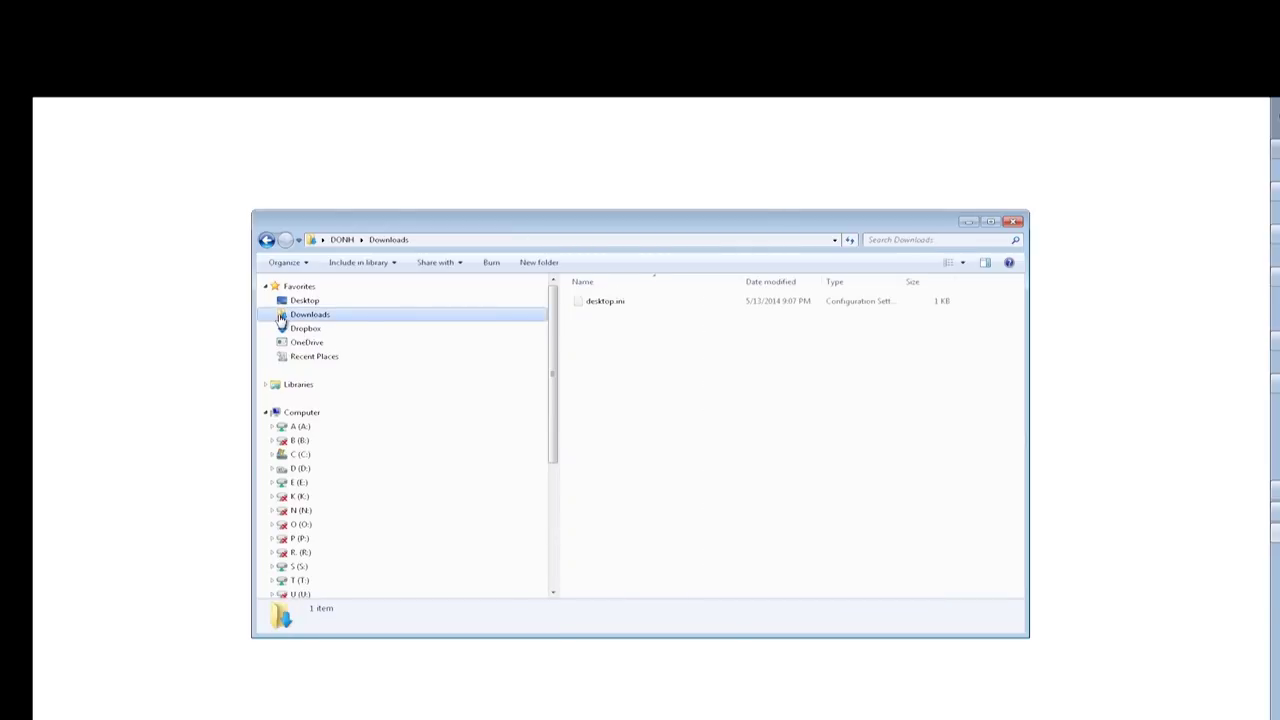
right_click(620, 368)
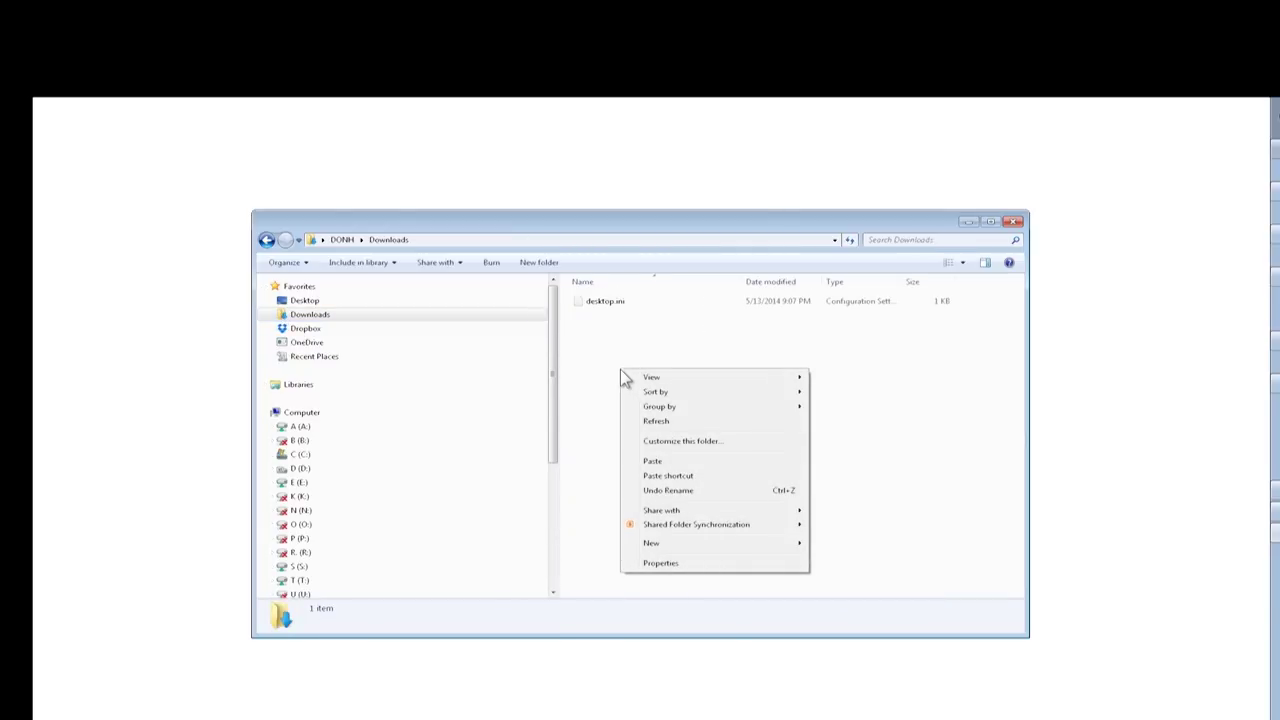
left_click(662, 462)
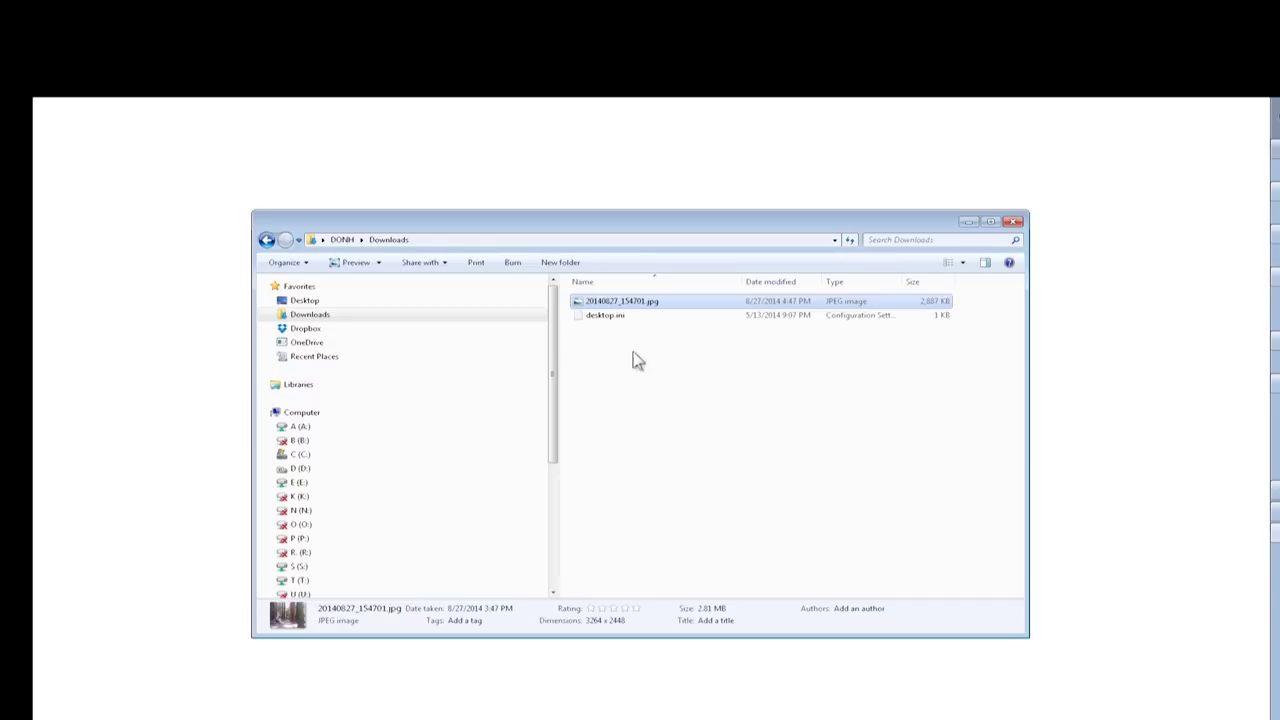
double_click(581, 303)
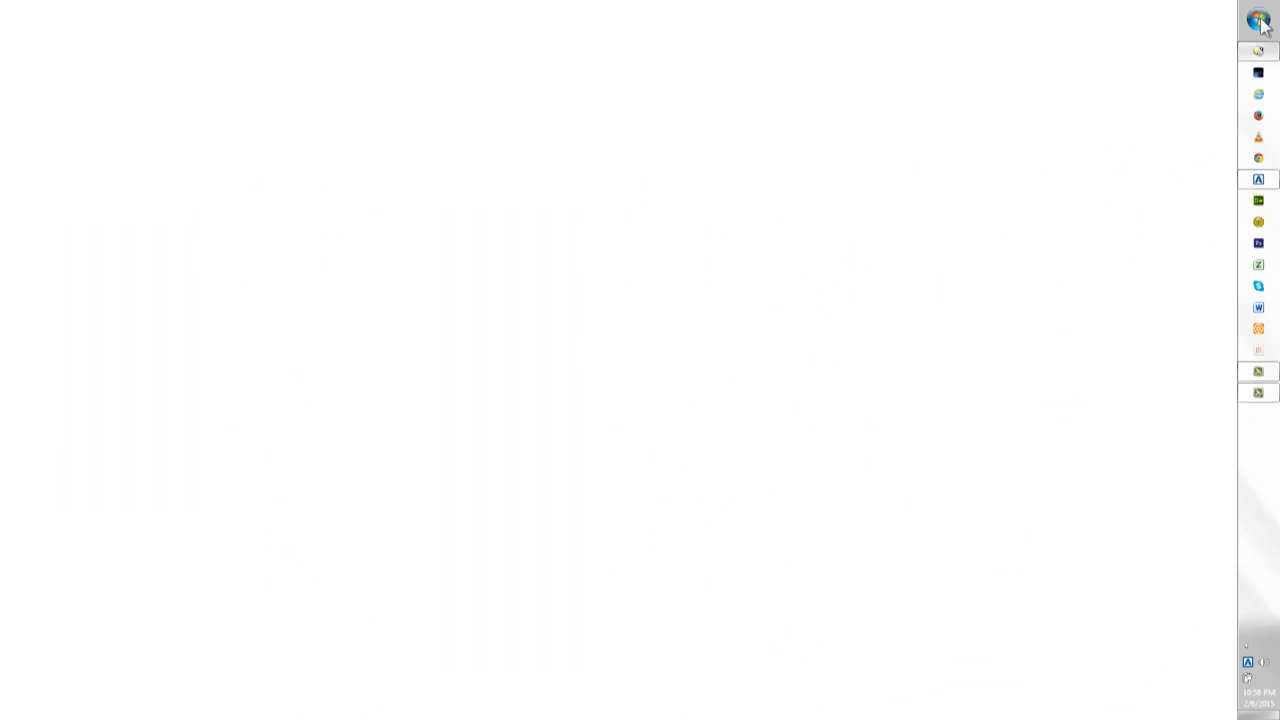
left_click(1258, 20)
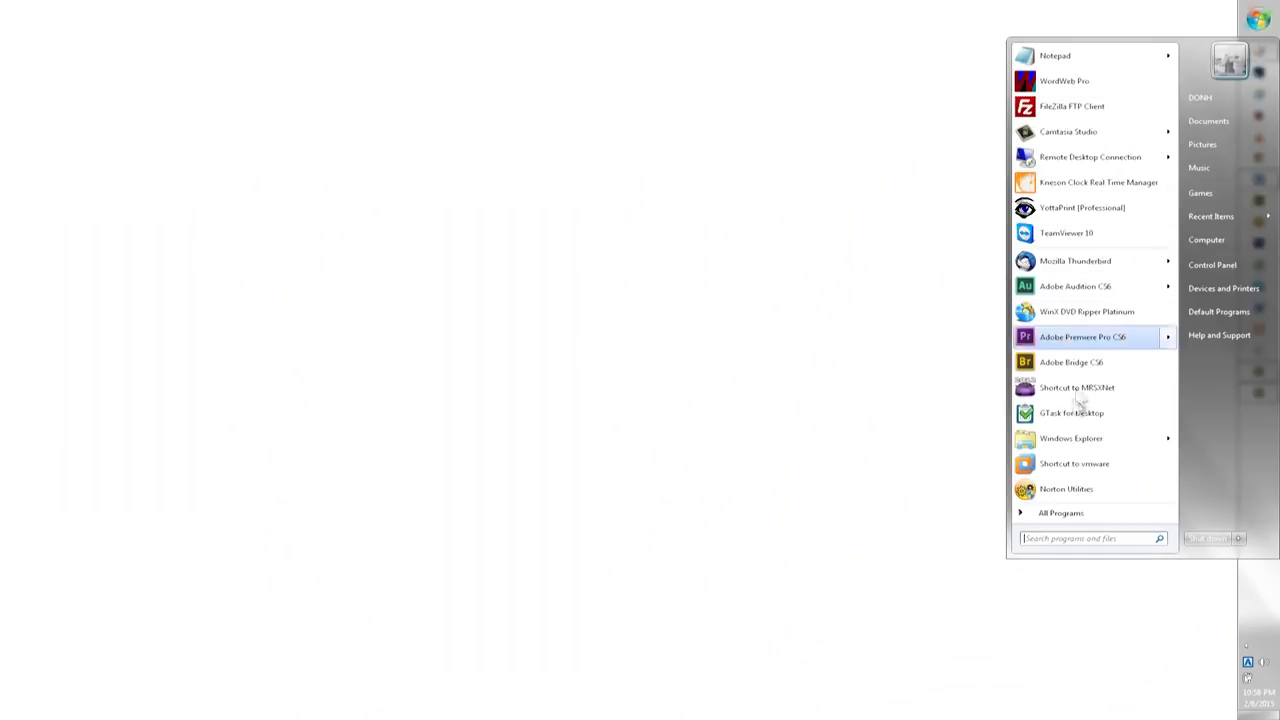
Launch YottaPrint [Unlimited] from the Kneson YottaPrint folder and load the sequoia photo.
left_click(1056, 511)
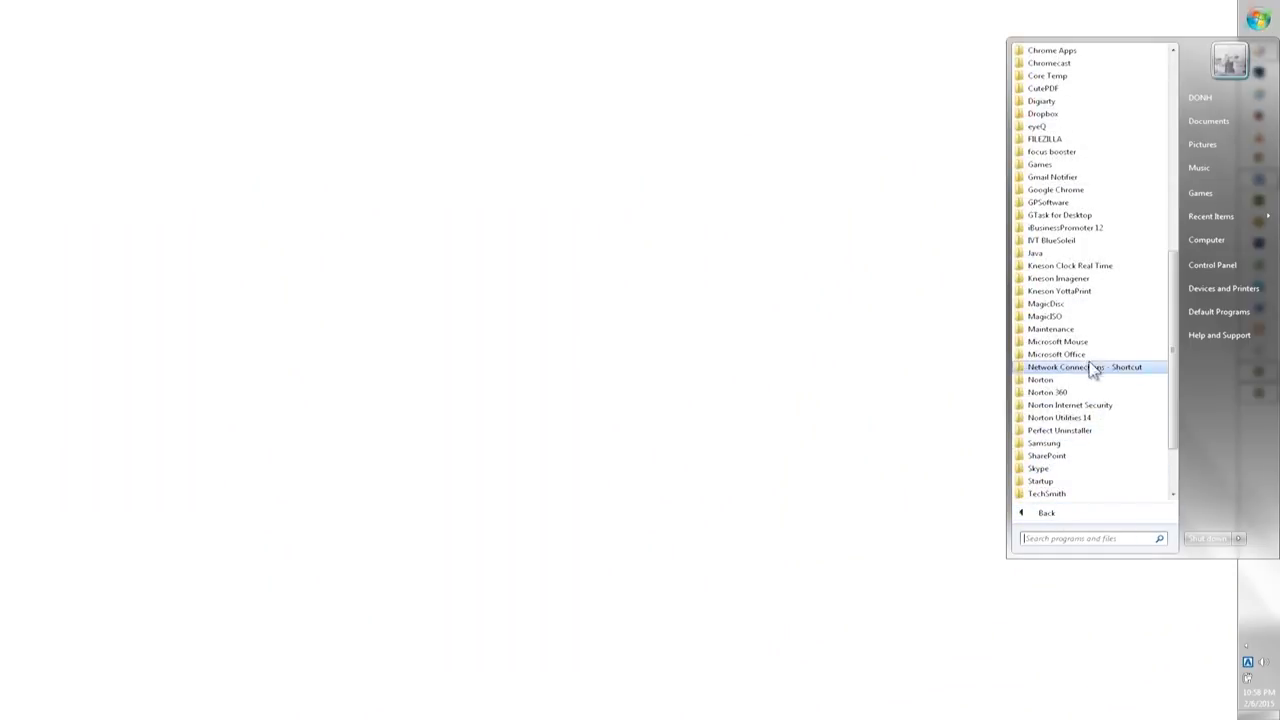
left_click(1082, 291)
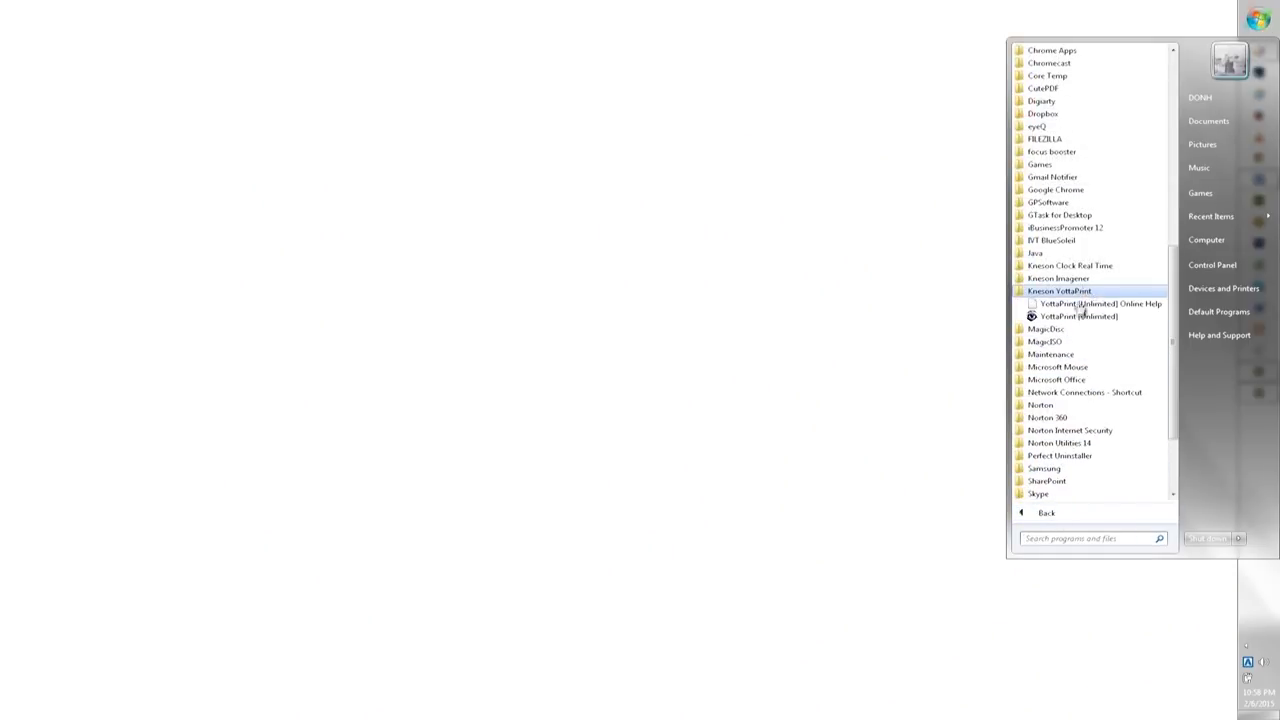
left_click(1076, 317)
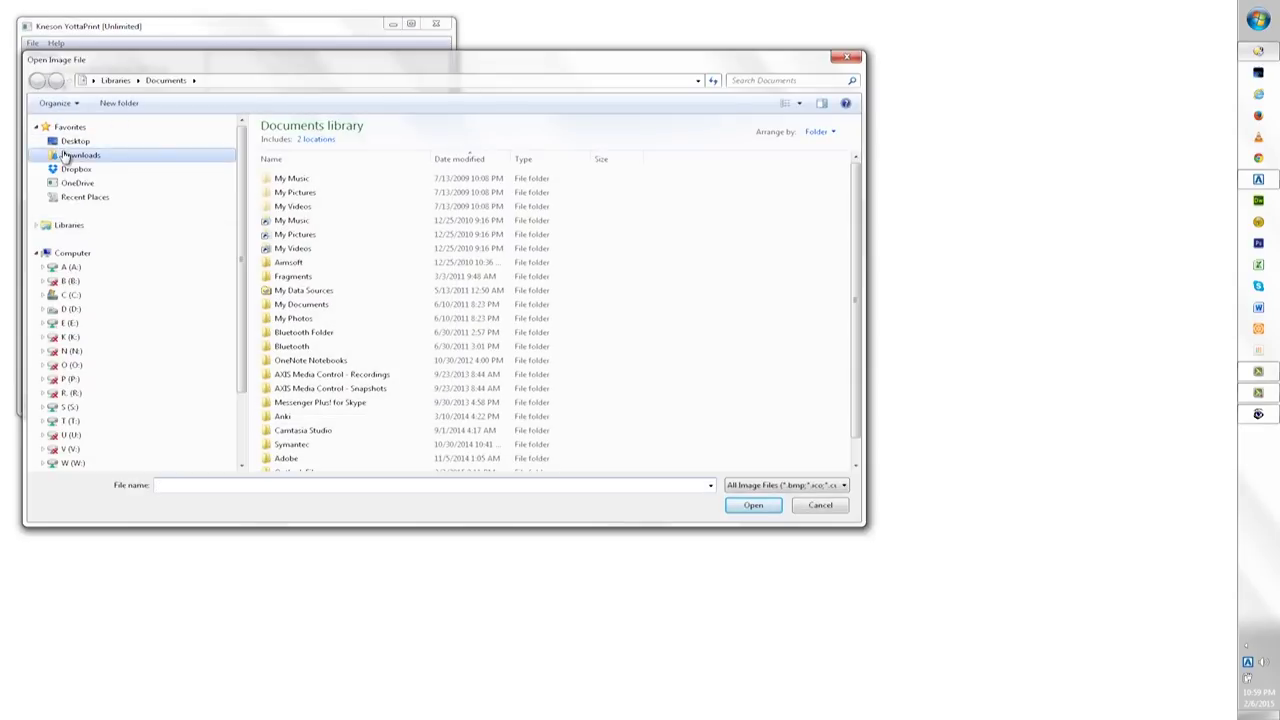
double_click(313, 156)
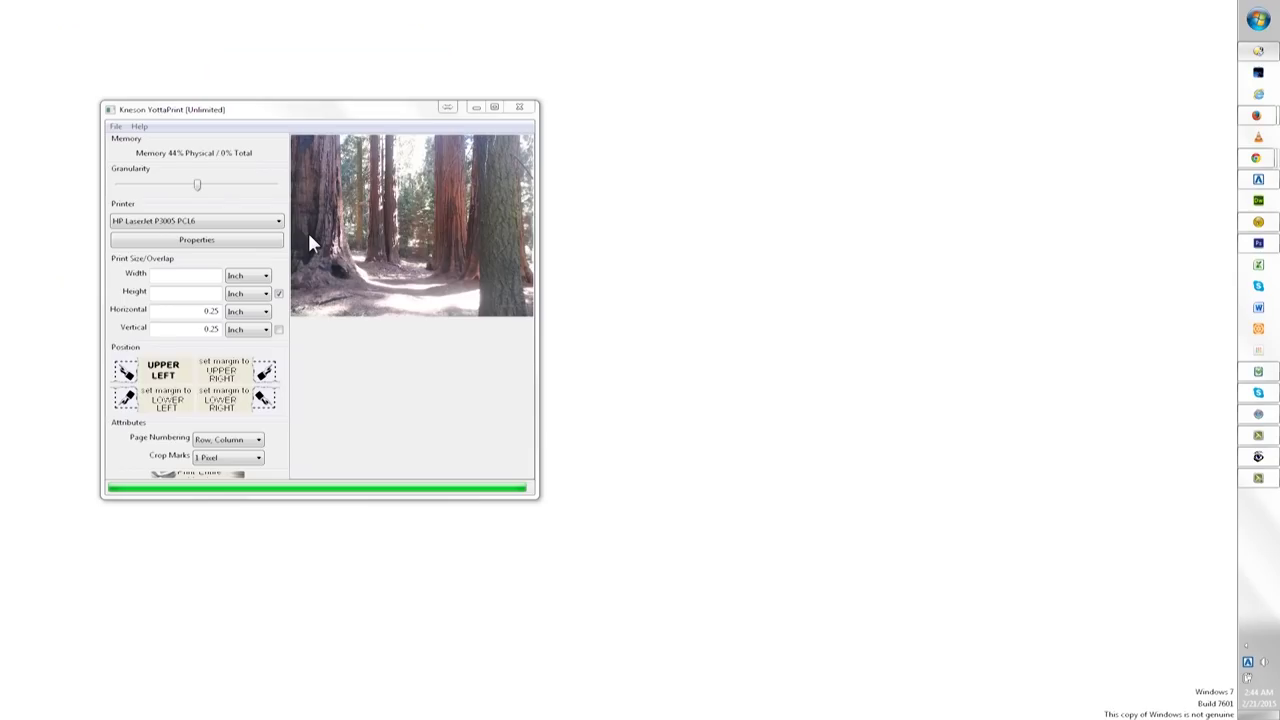
Maximize the YottaPrint window showing the sequoia photo.
left_click(494, 106)
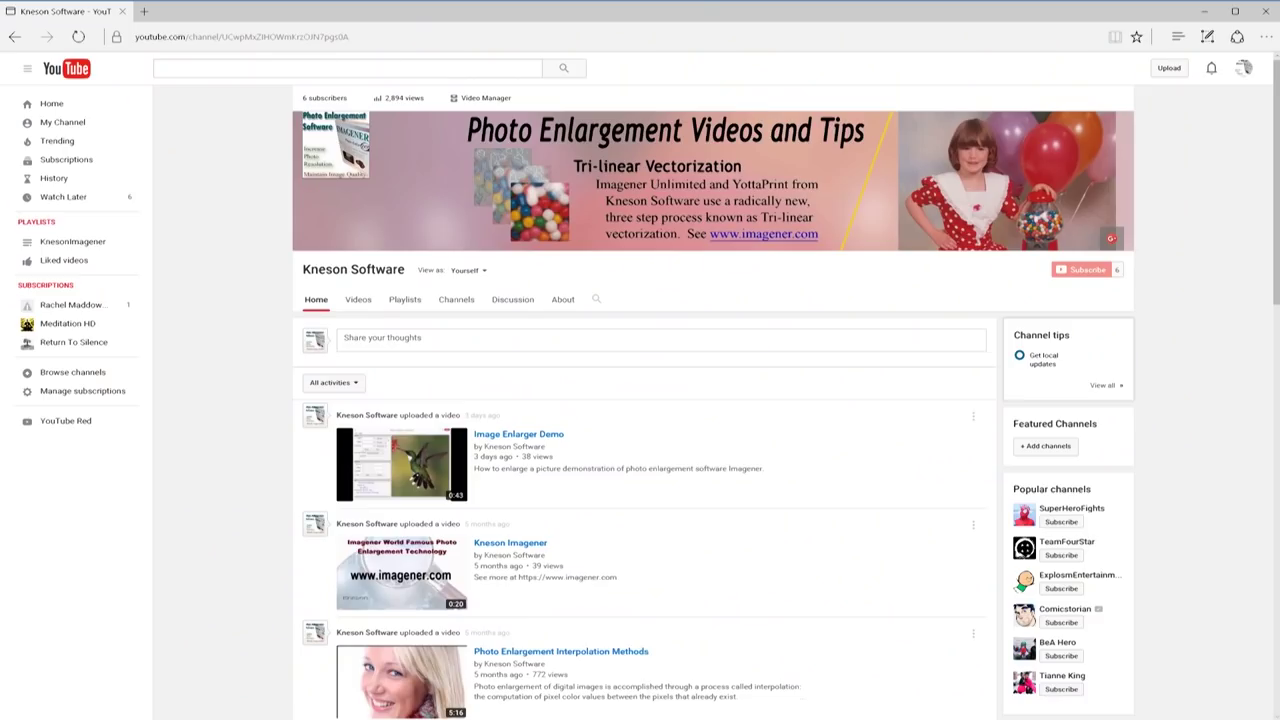
Search YouTube for 'cutepdf kneson' and play the How to Print to PDF video.
left_click(220, 69)
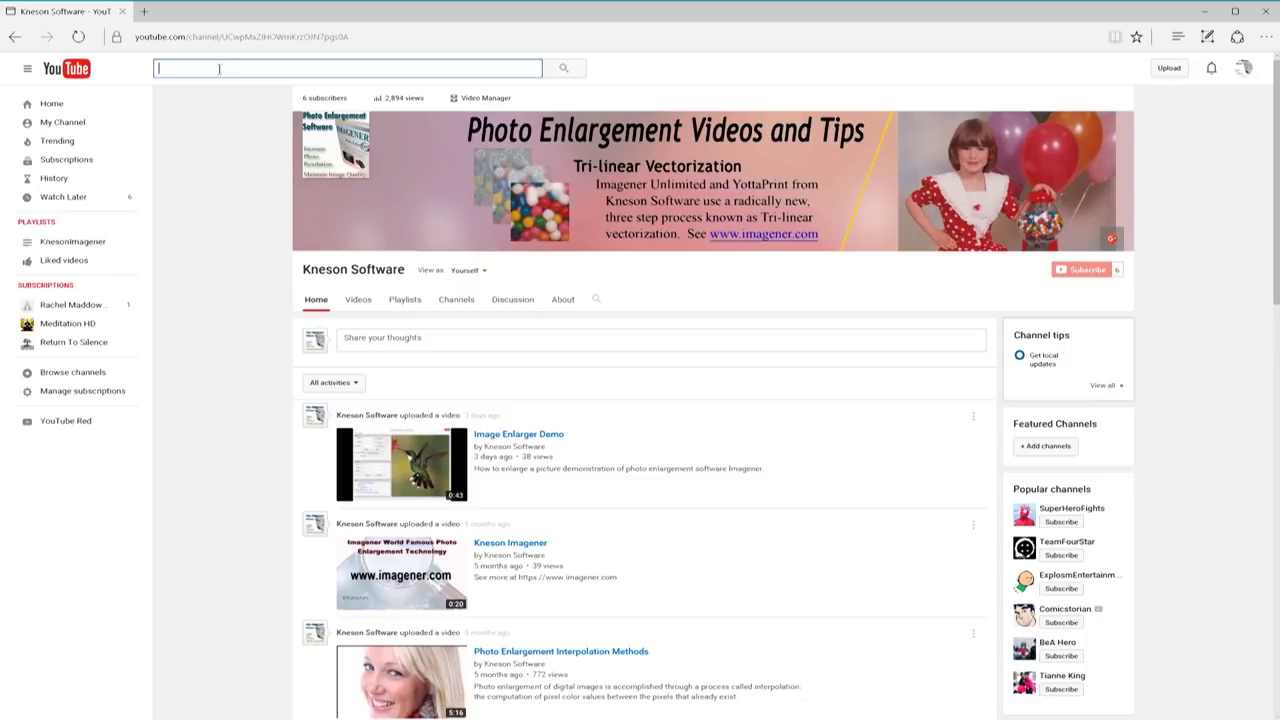
type("cutepdf")
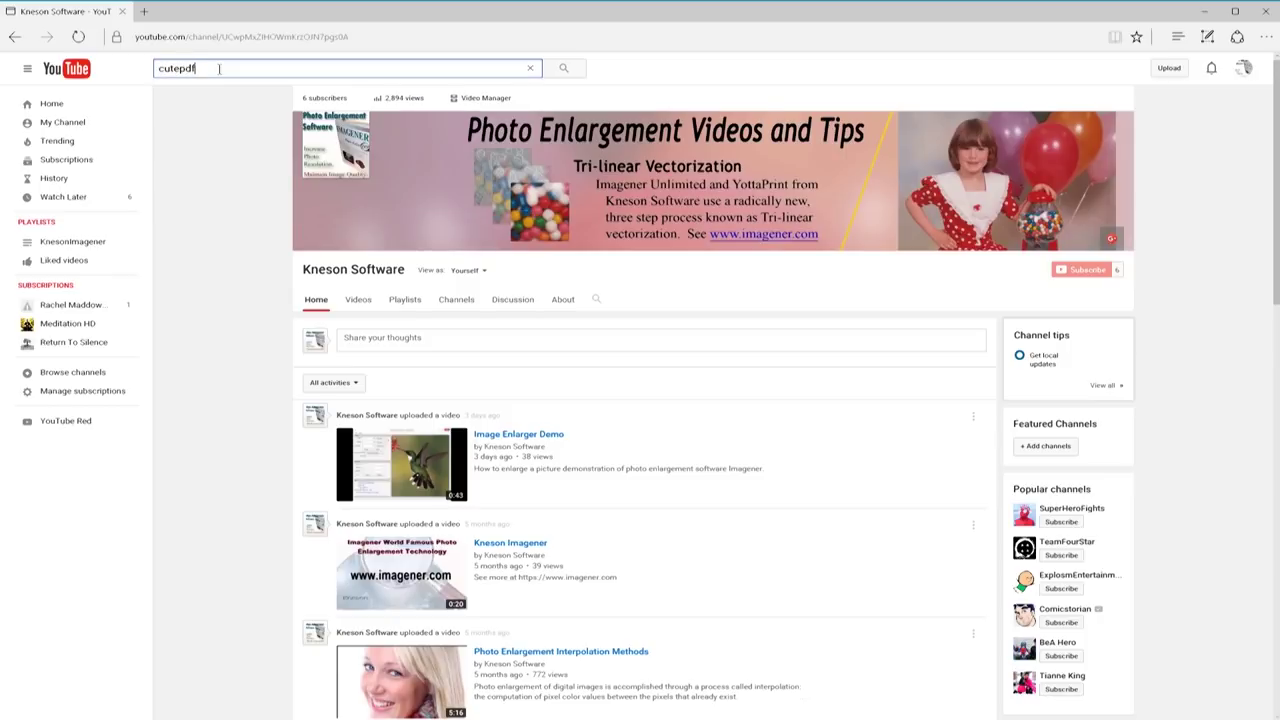
type(" kneson")
key("Return")
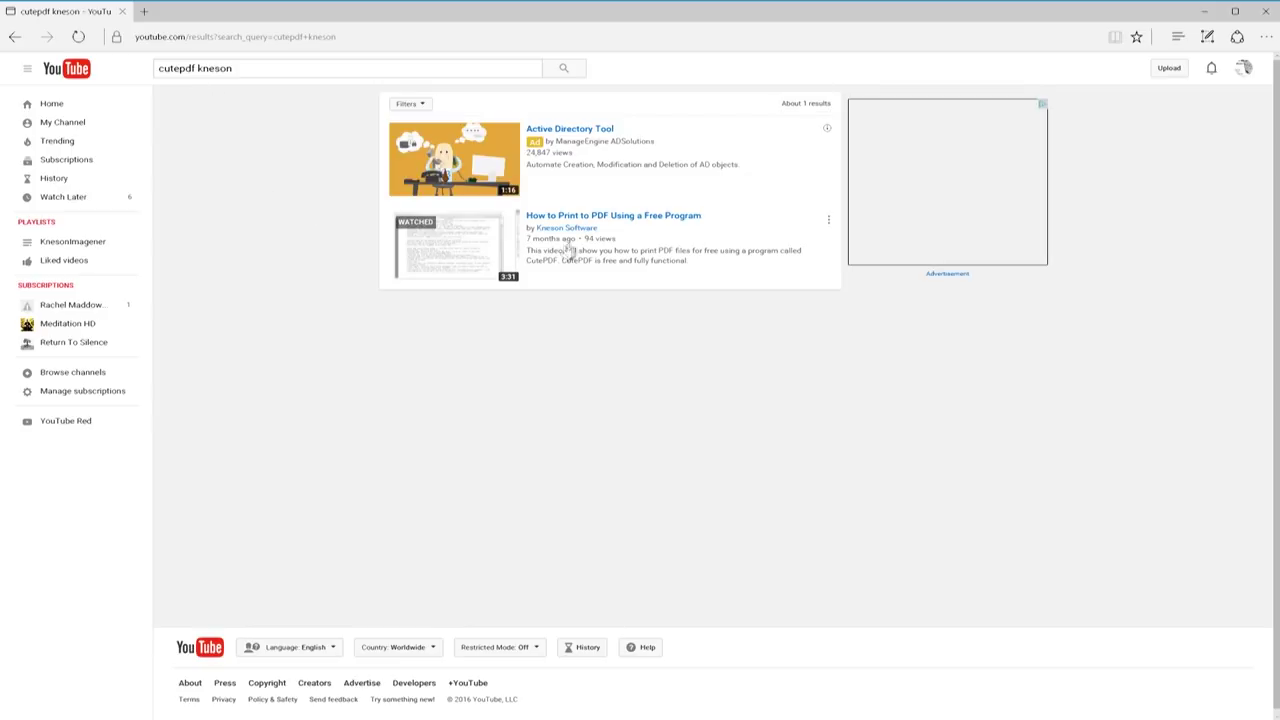
left_click(585, 220)
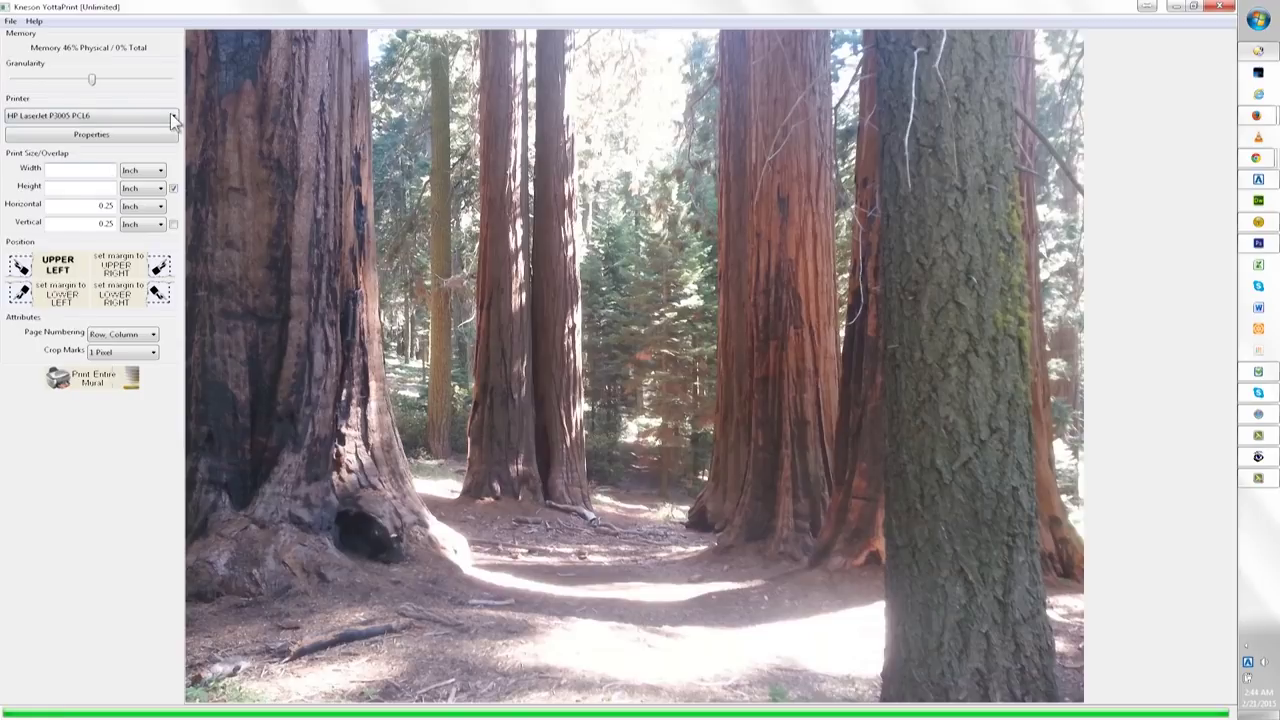
Select CutePDF Writer from the Printer dropdown.
left_click(173, 117)
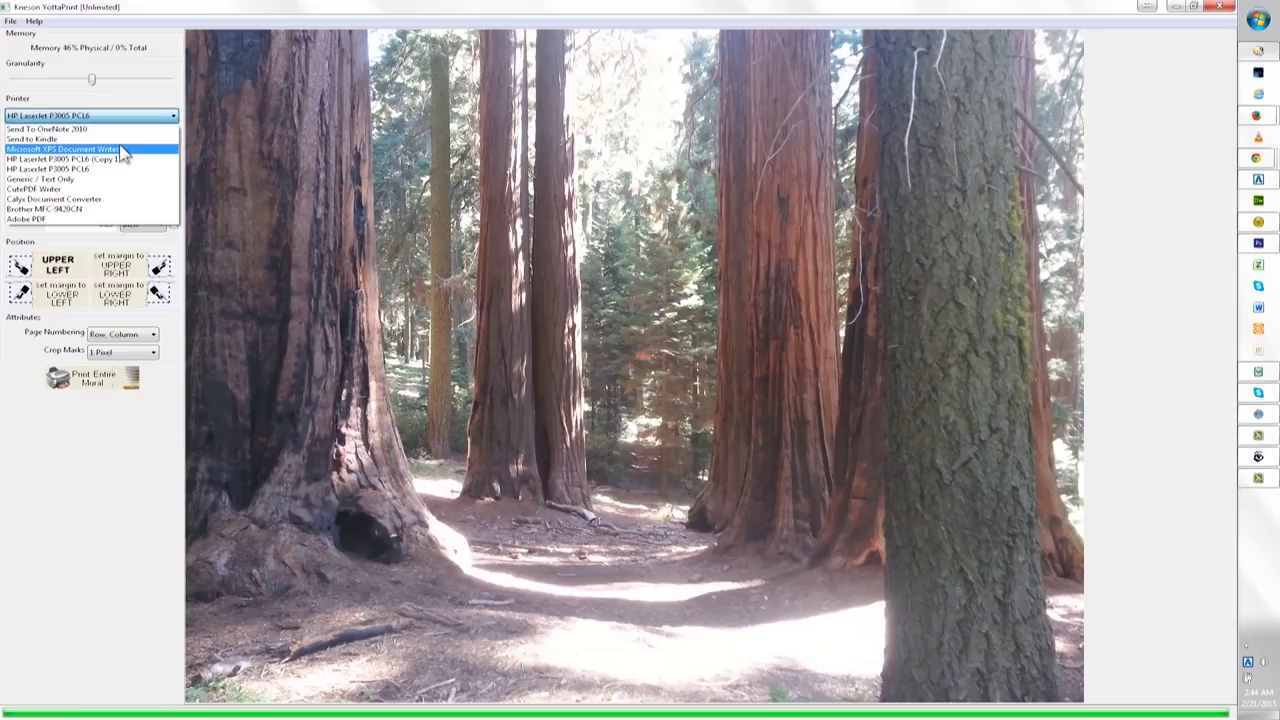
left_click(74, 189)
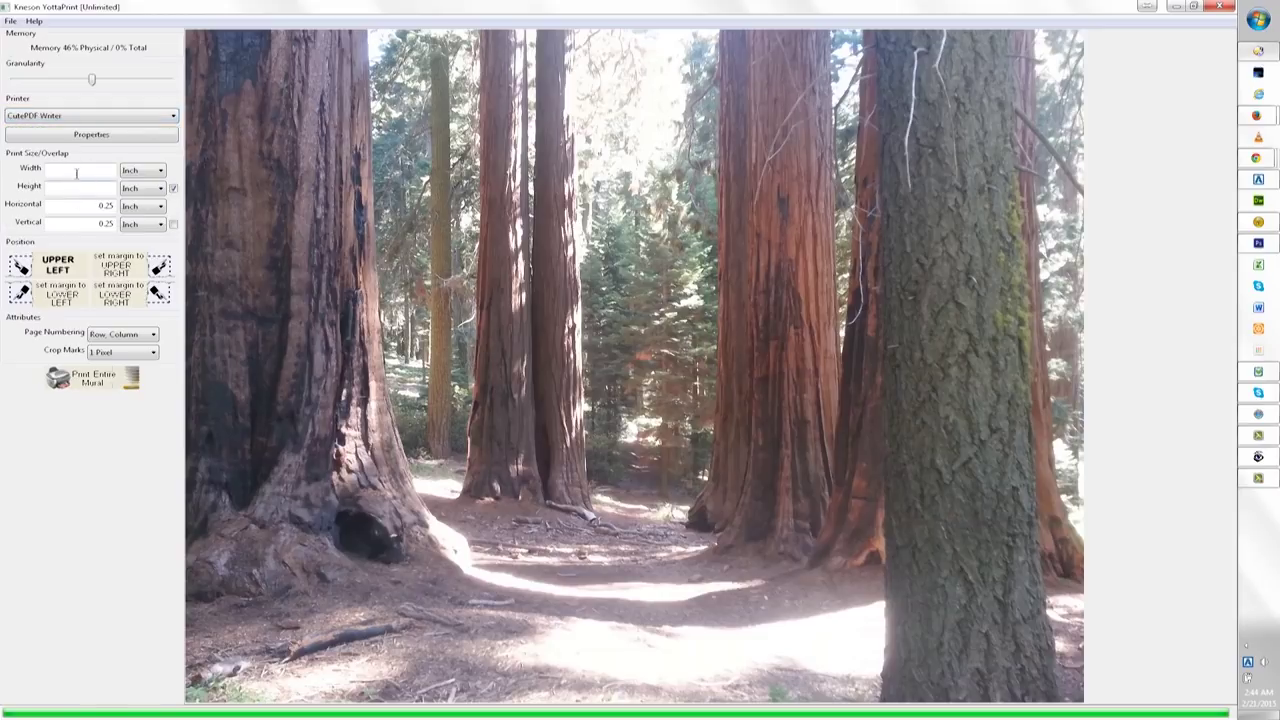
Choose Tabloid as the paper size in CutePDF Writer's Advanced properties.
left_click(116, 141)
left_click(30, 36)
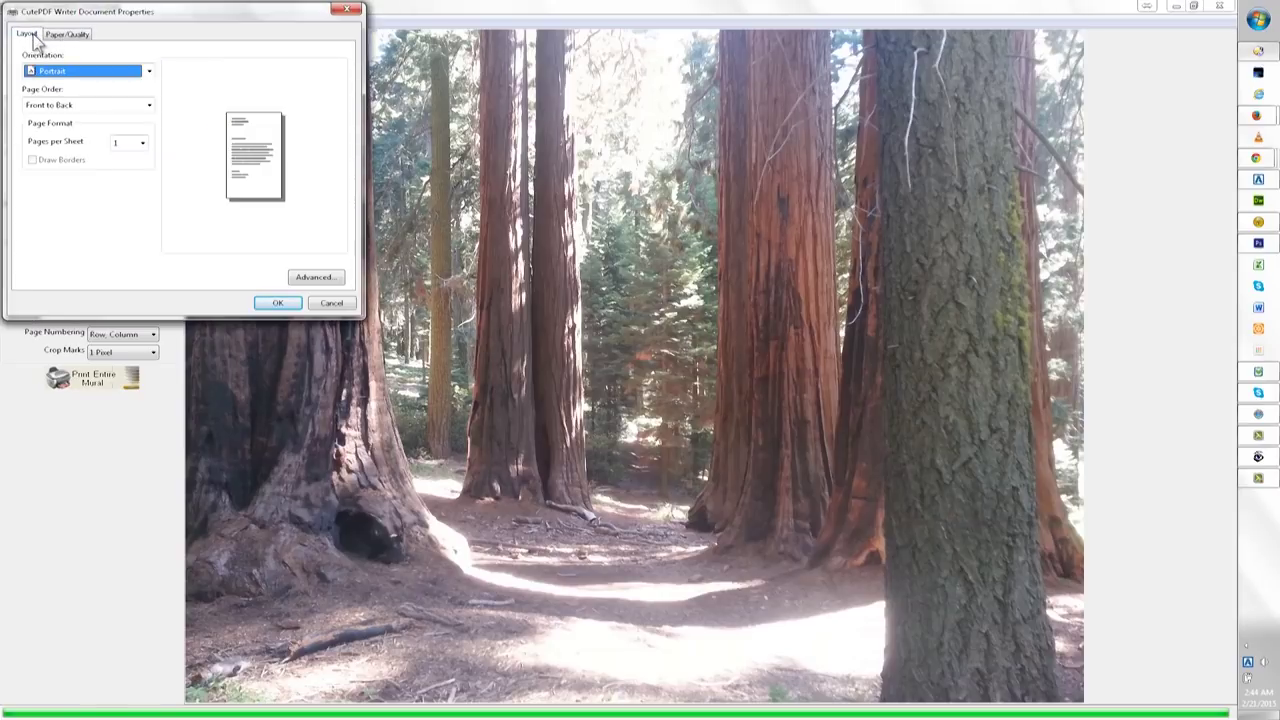
left_click(316, 276)
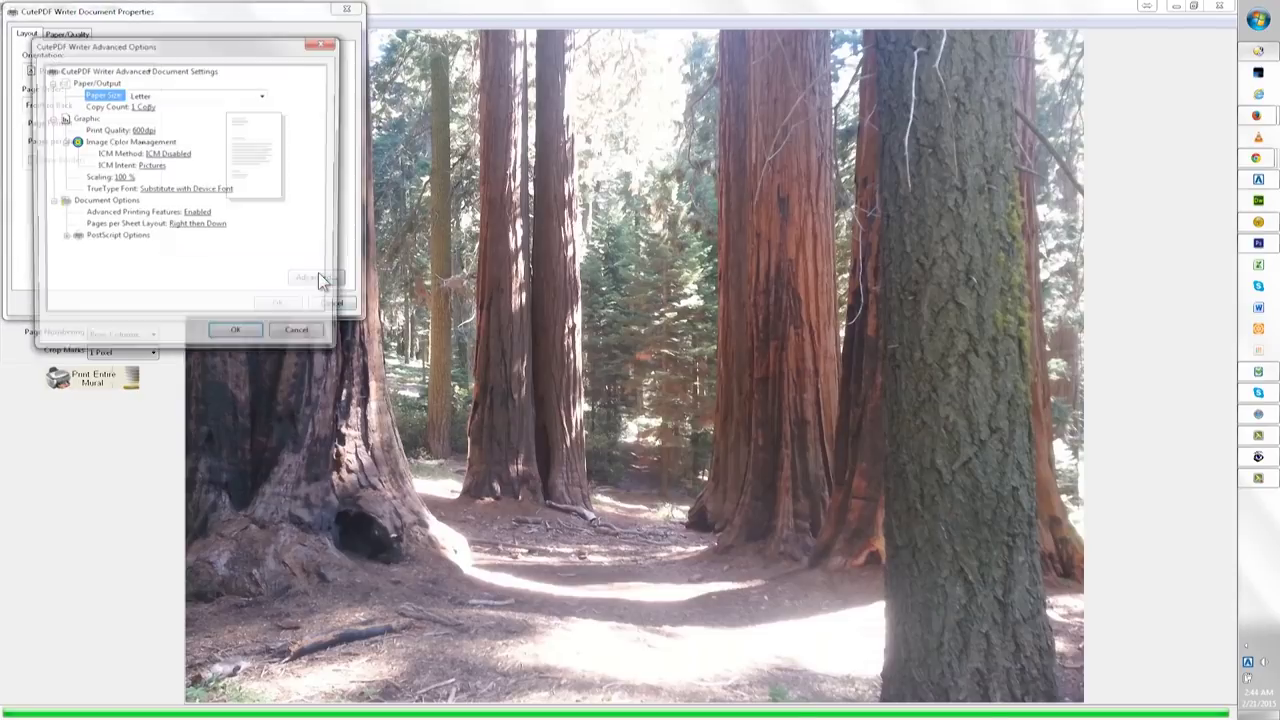
left_click(232, 100)
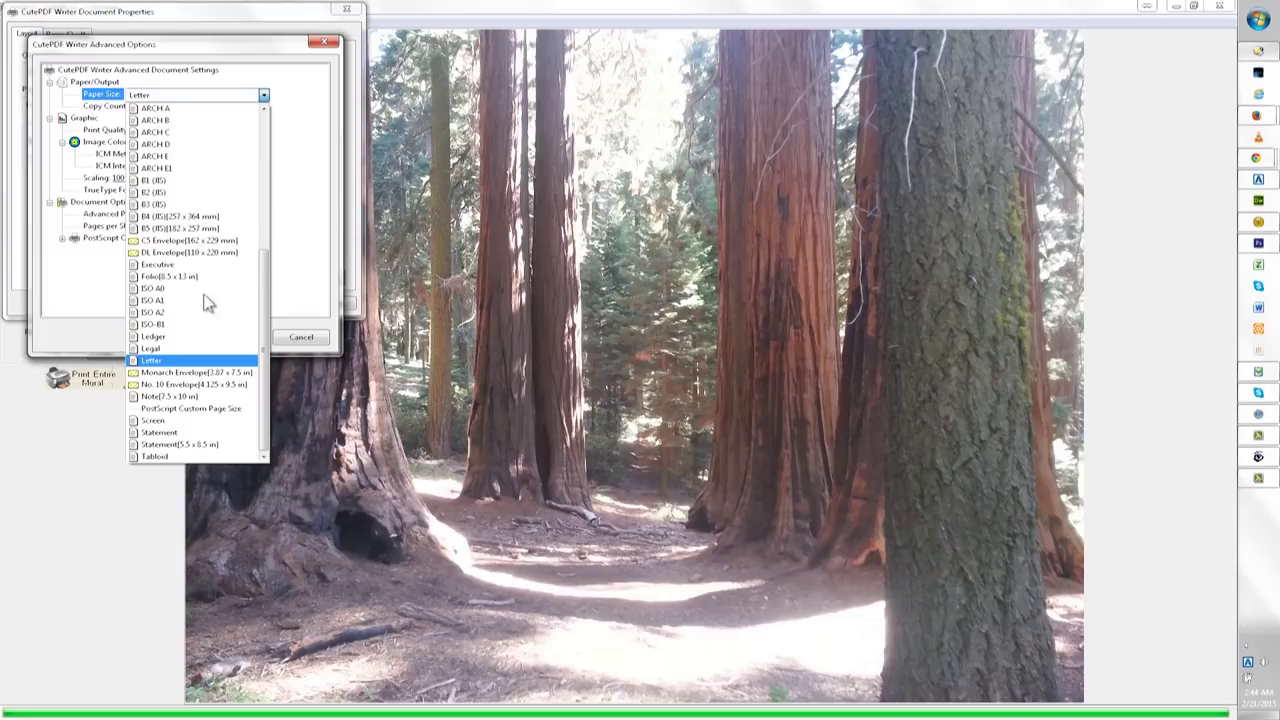
left_click(182, 457)
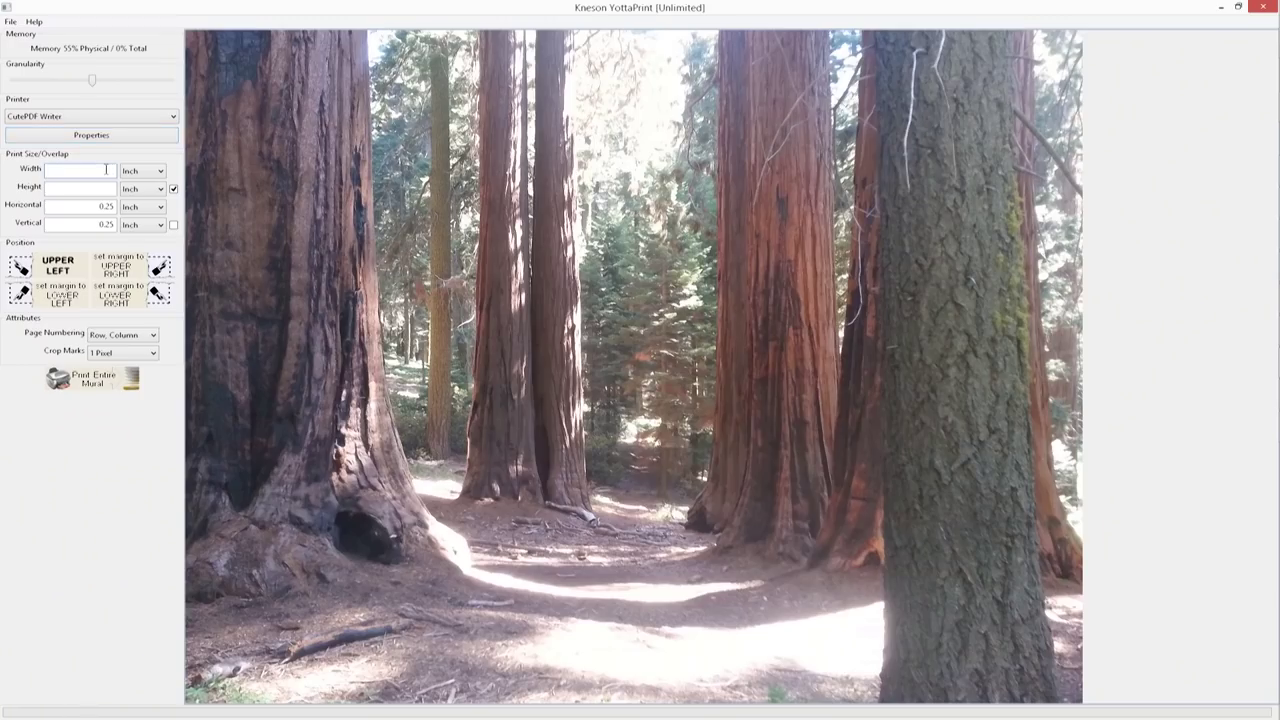
Enter a 49.25-inch width and print the entire mural.
type("49")
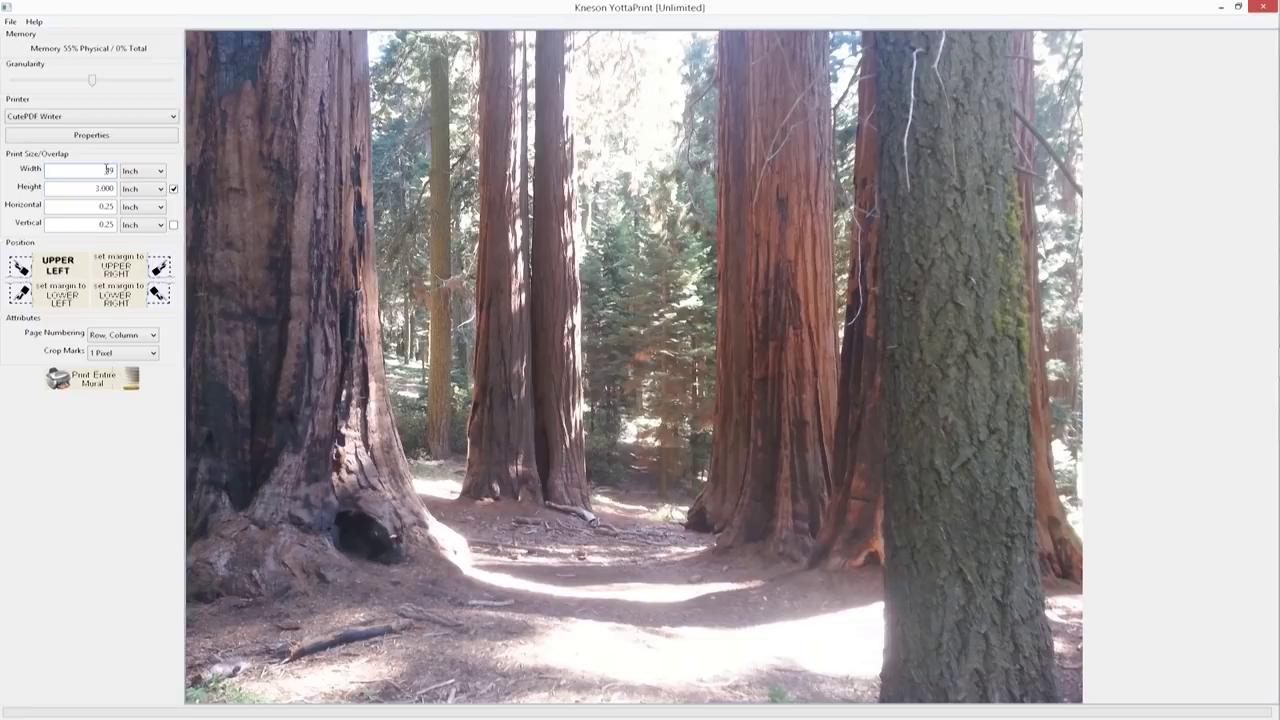
type(".25")
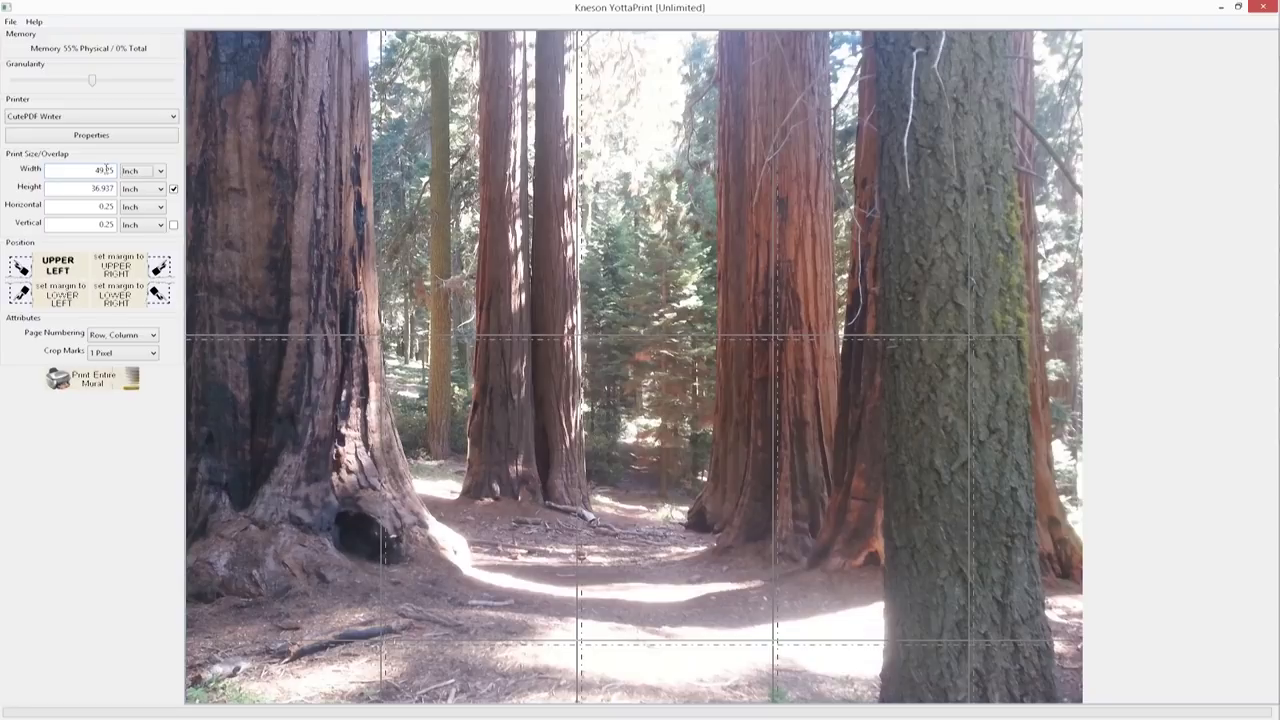
left_click(92, 378)
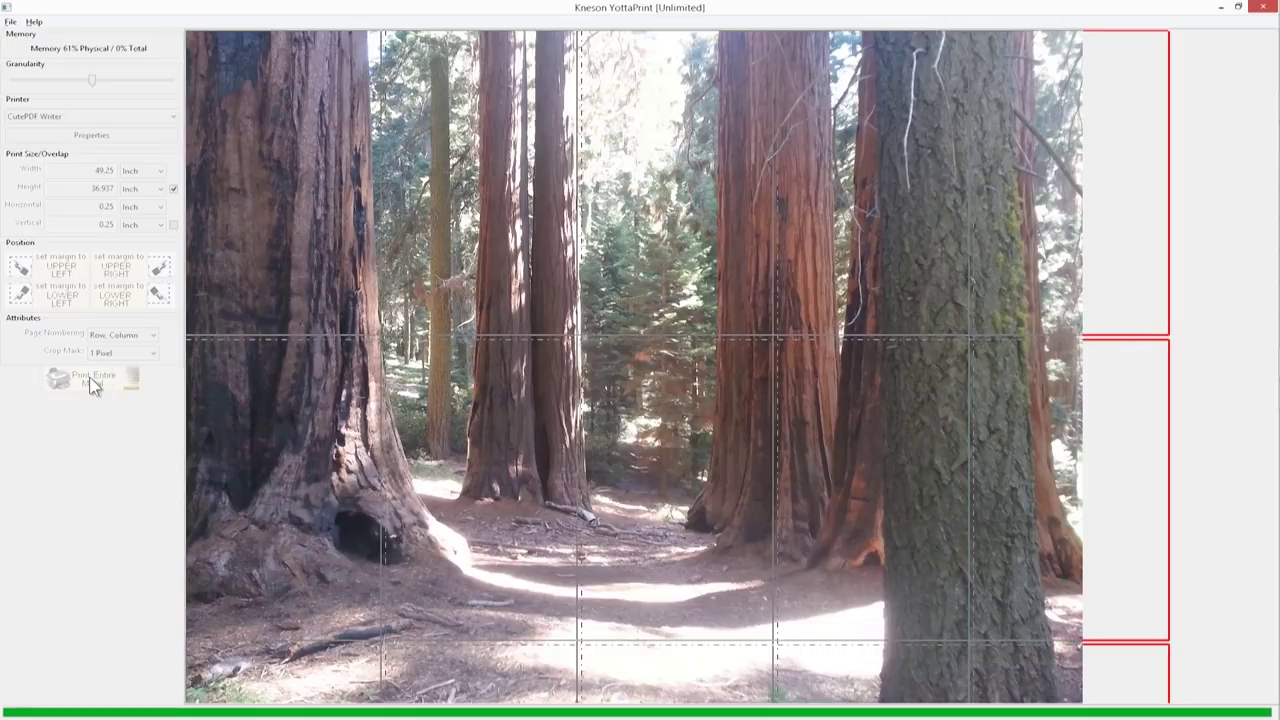
Save the printed mural pages as the PDF SequoiaPDF_All.
left_click(1248, 651)
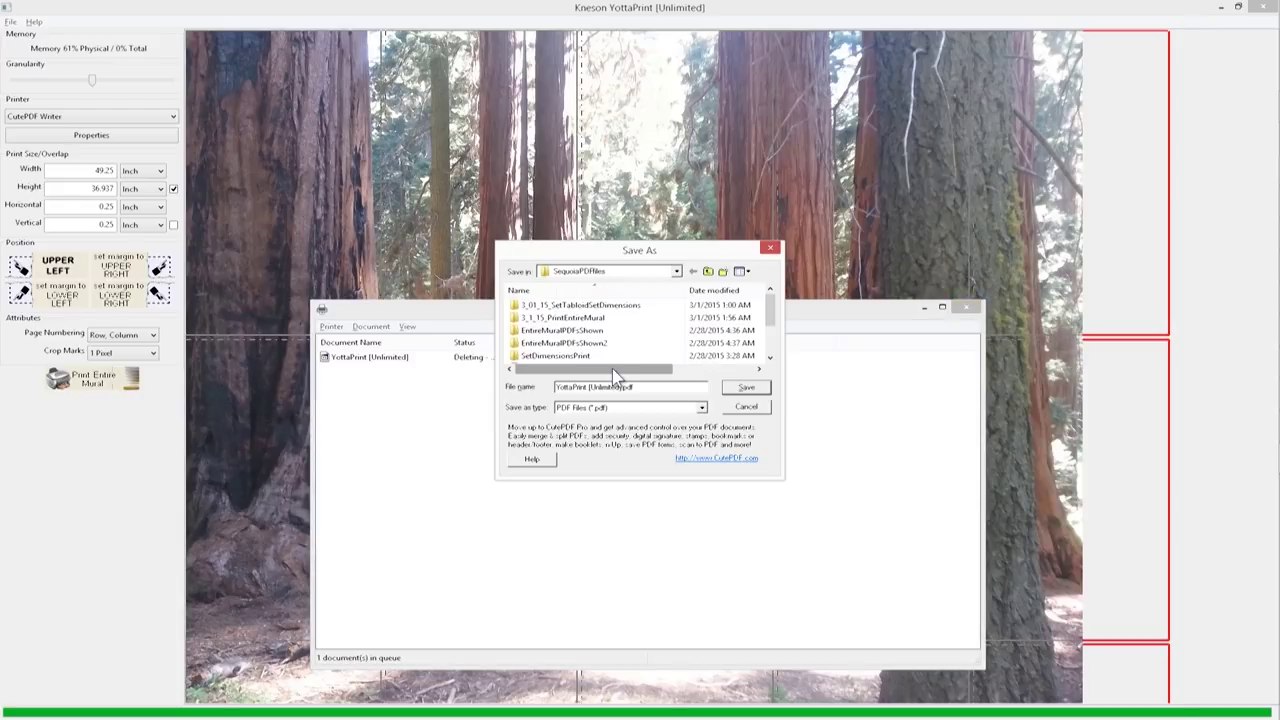
left_click_drag(623, 387, 556, 397)
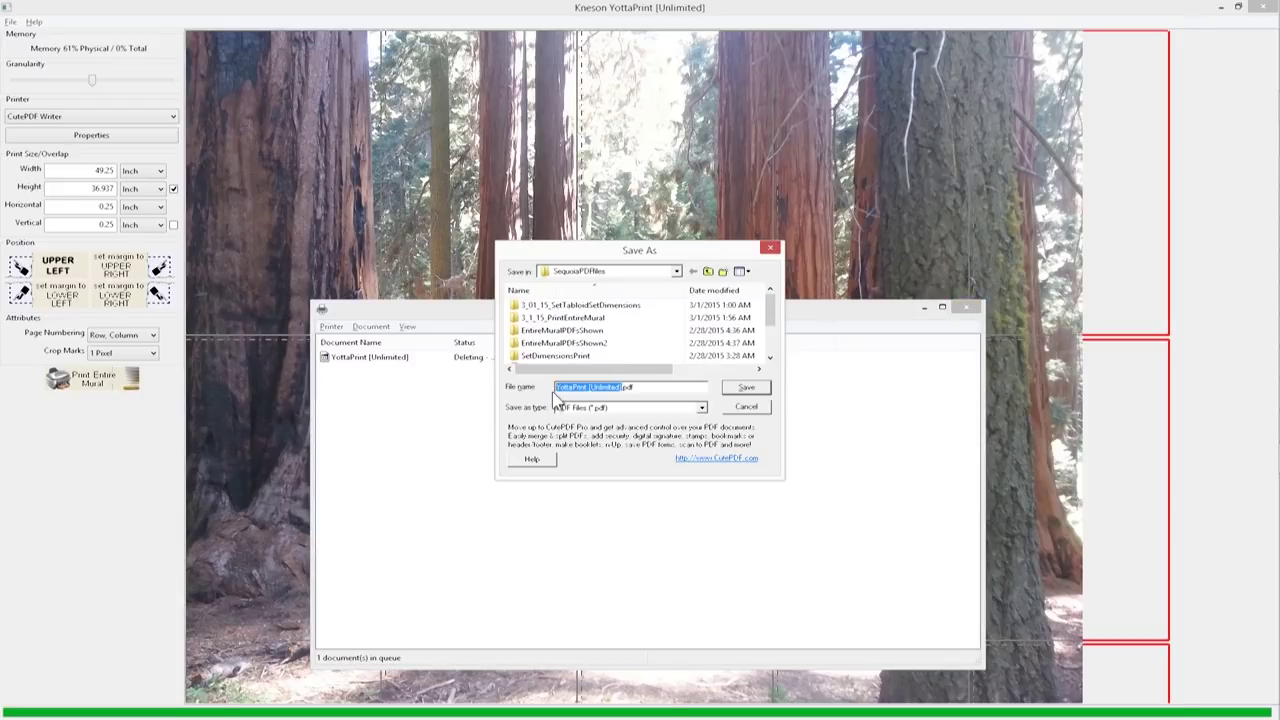
type("SequoiaPDF_A")
key("Return")
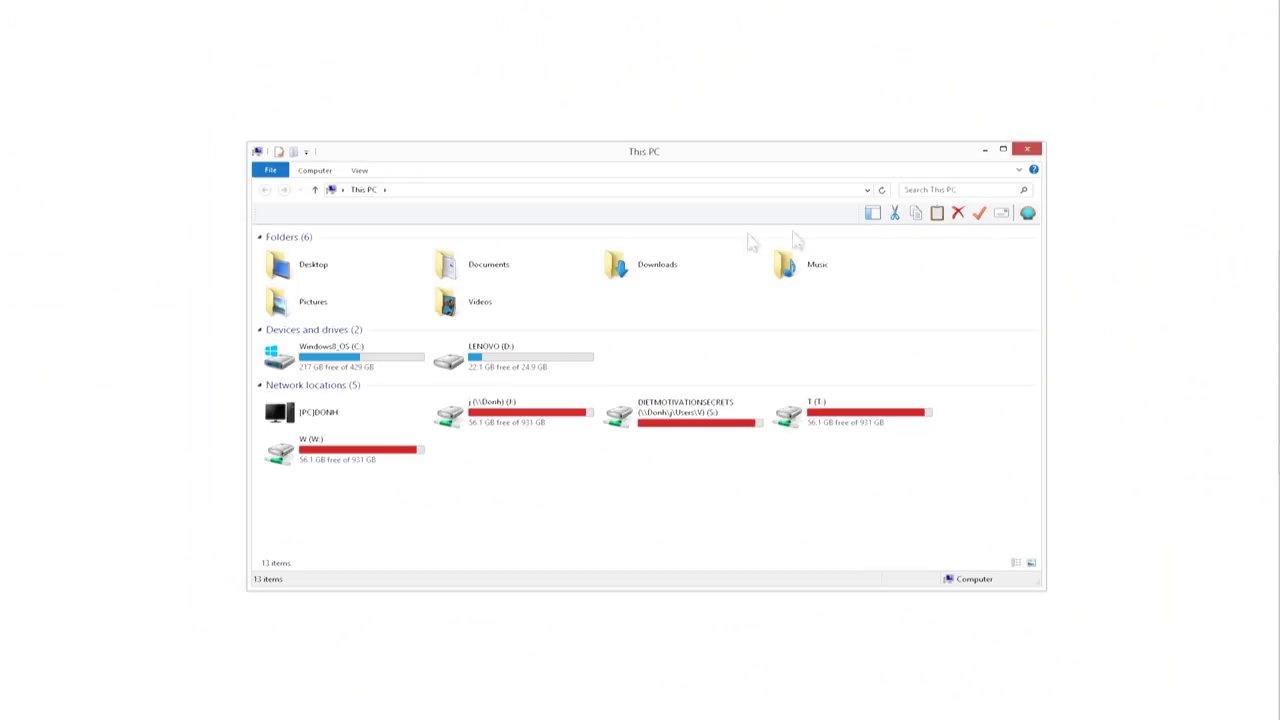
Open SequoiaPDF_All.pdf from Documents\SequoiaPDFfiles, sorted by date modified.
double_click(499, 268)
left_click(290, 421)
double_click(290, 421)
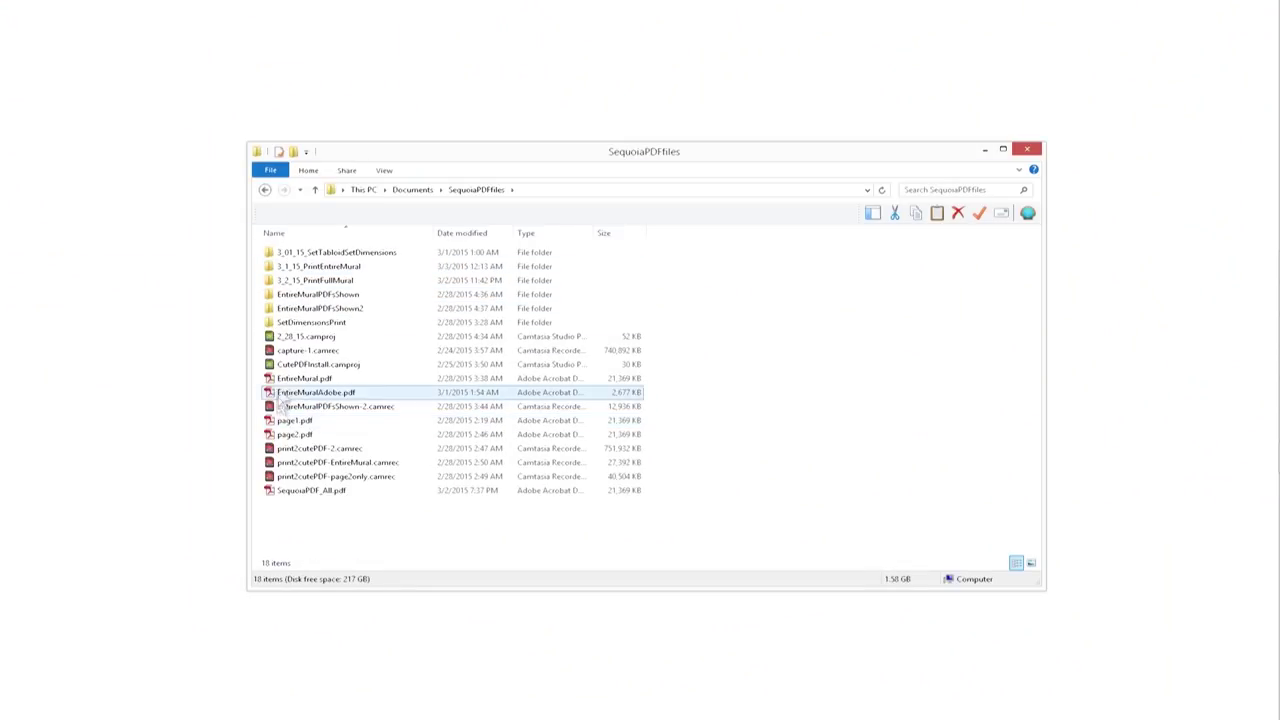
left_click(461, 234)
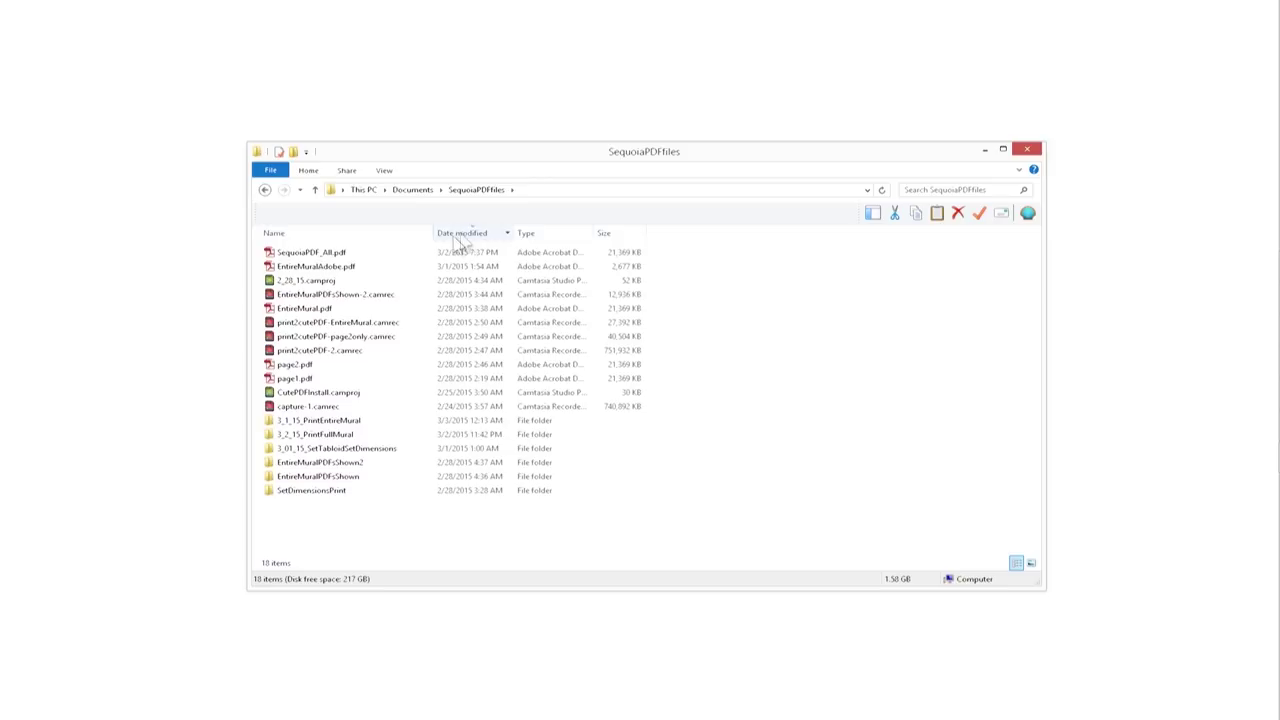
double_click(337, 253)
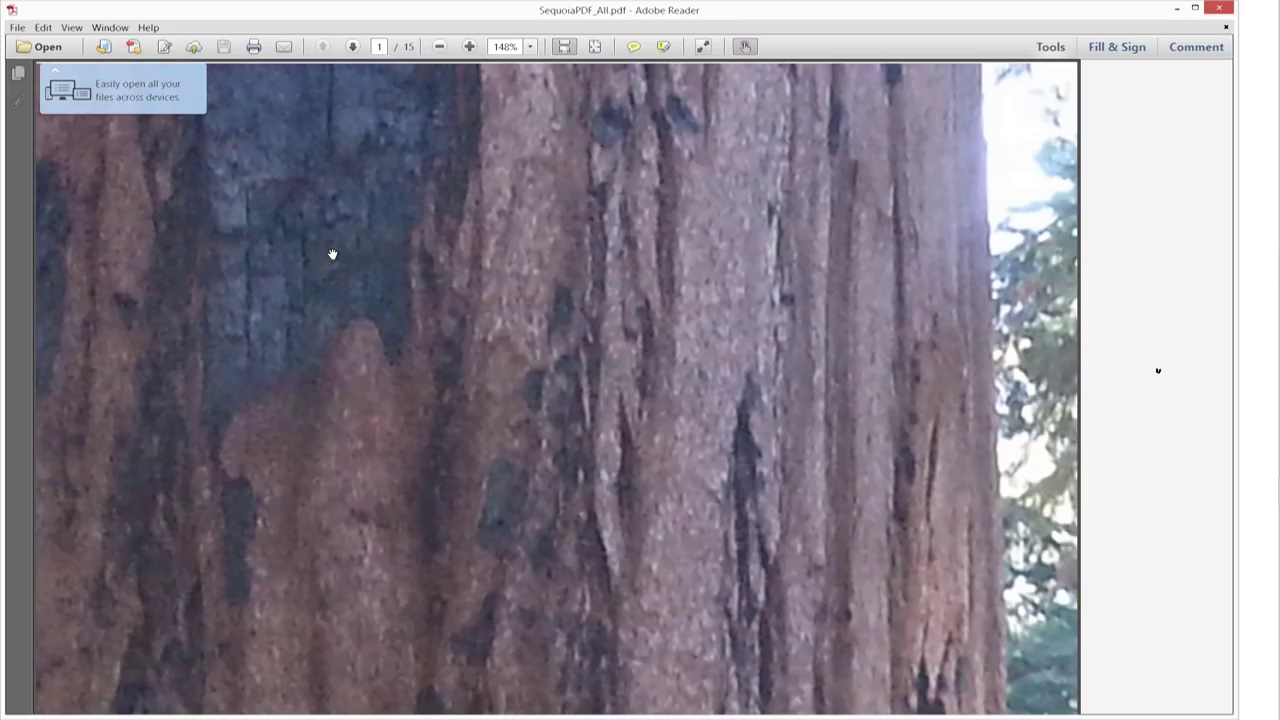
Switch Adobe Reader to Fit Page and scroll through pages 1–15 of SequoiaPDF_All.pdf.
left_click(595, 46)
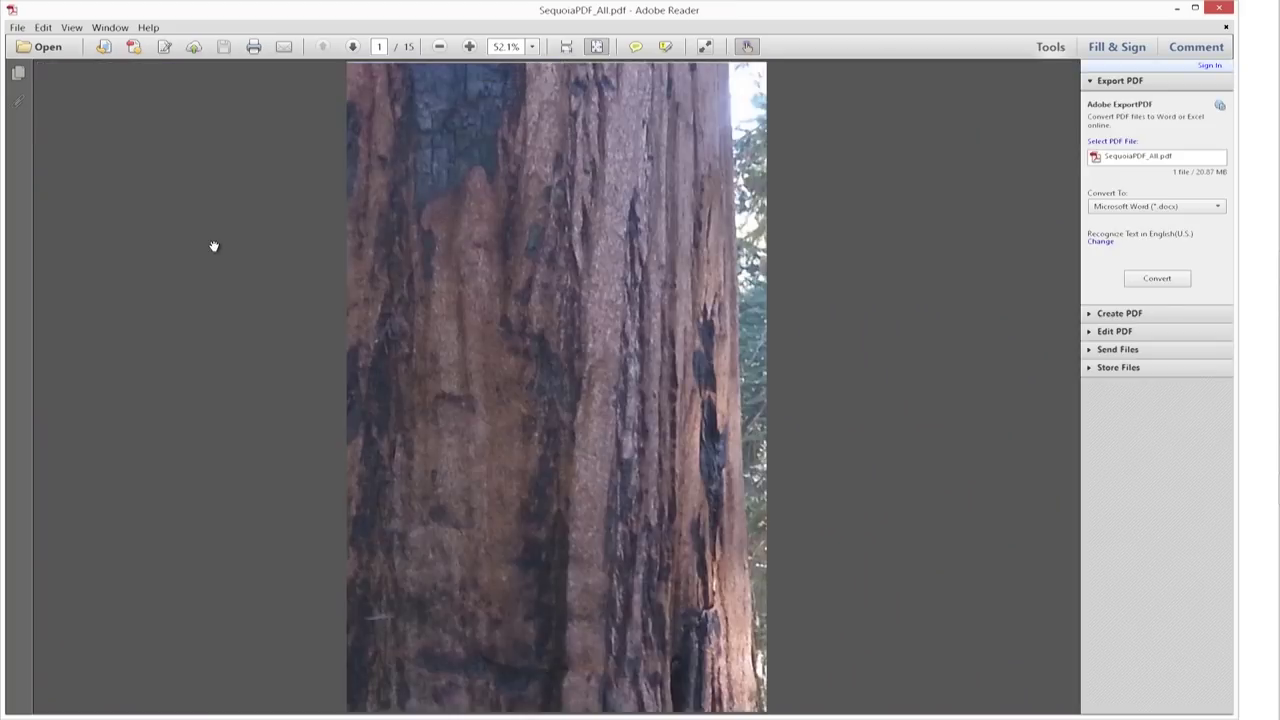
scroll(213, 246, "down", 3)
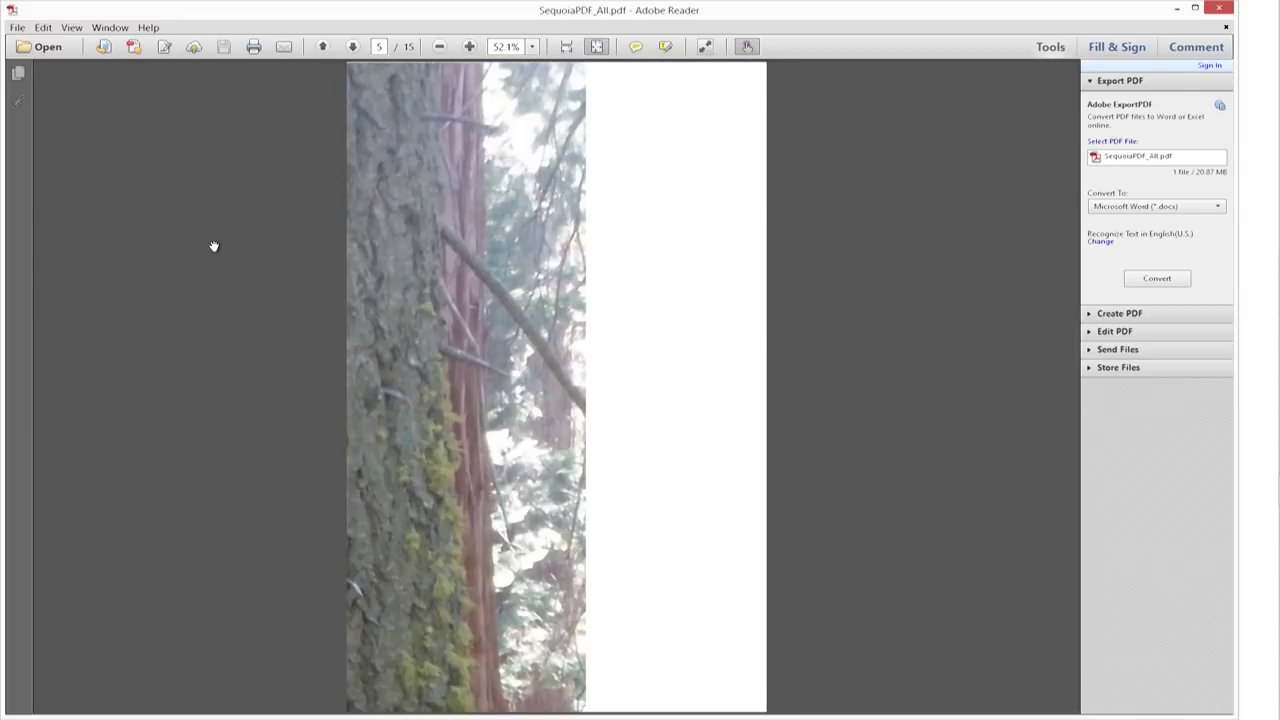
scroll(213, 246, "down", 4)
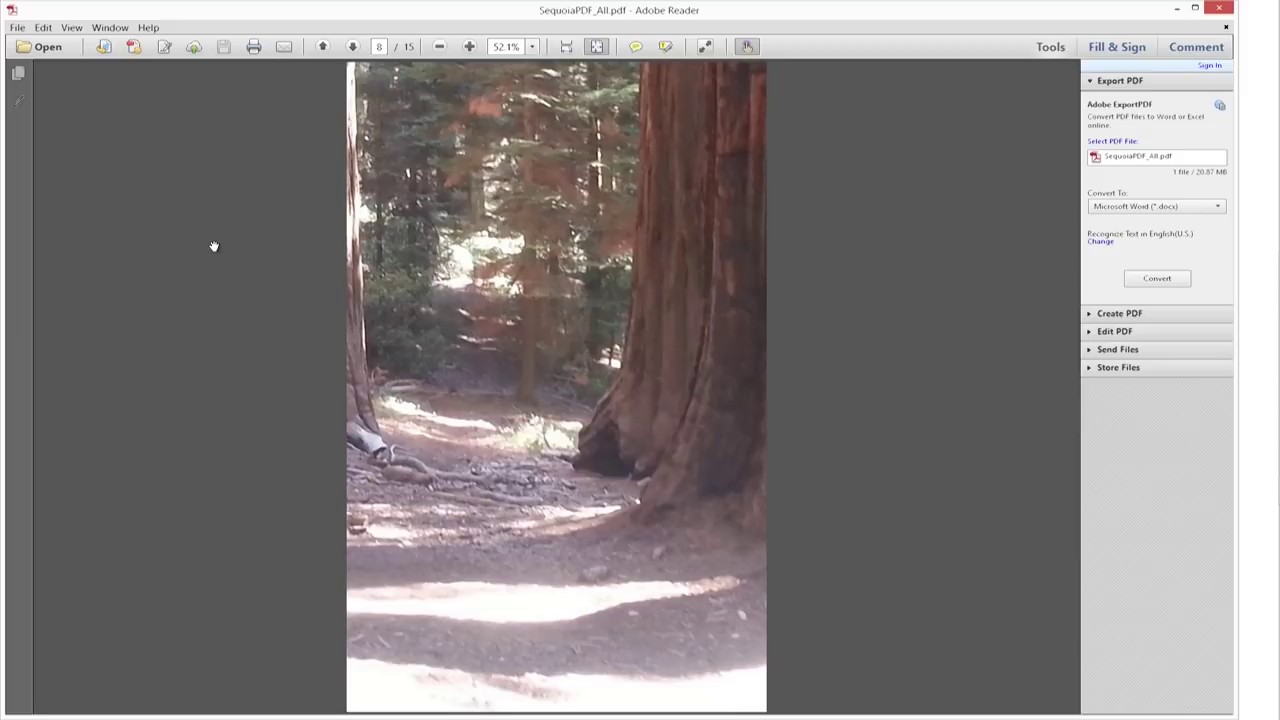
scroll(213, 246, "down", 4)
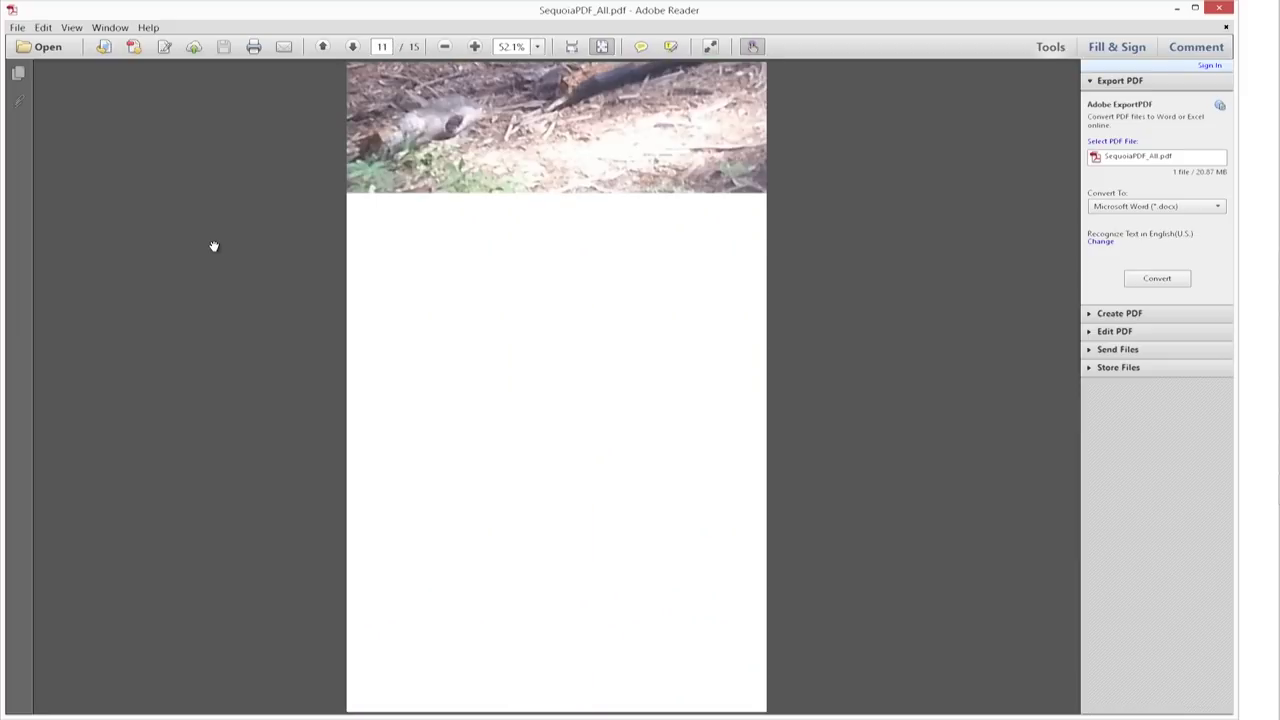
scroll(213, 246, "down", 3)
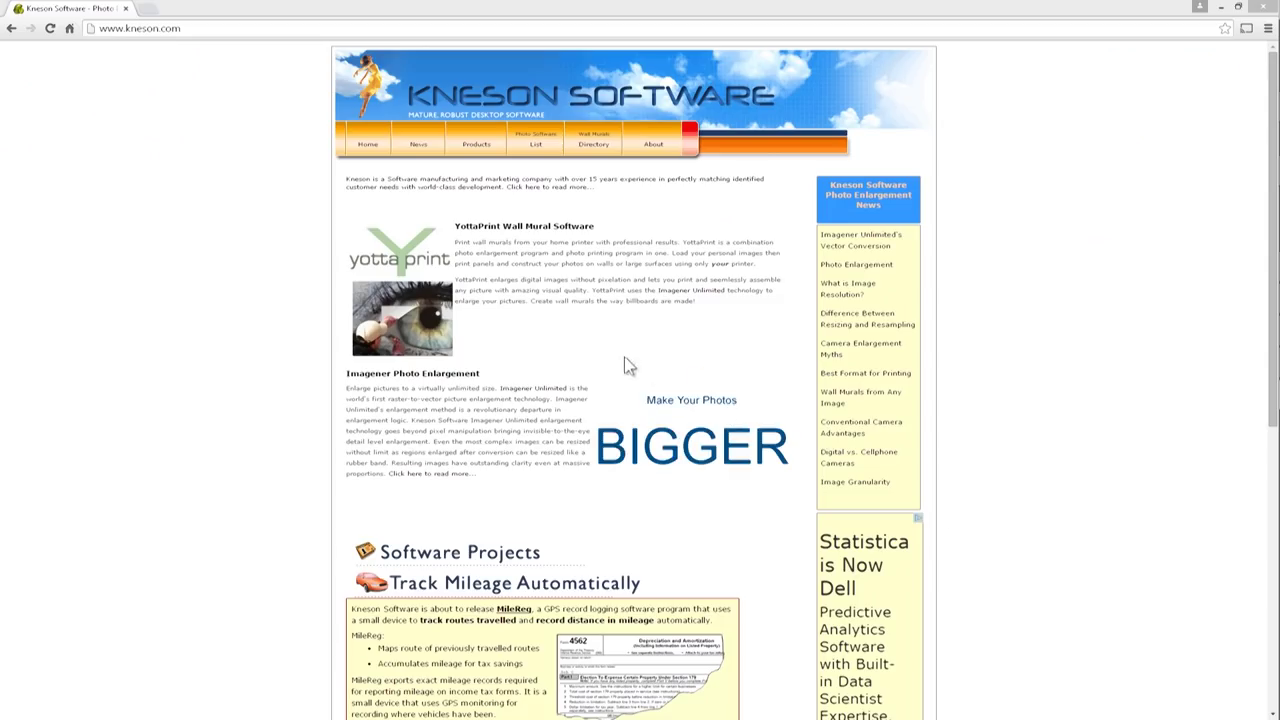
Go to fedex.com in the browser.
left_click(221, 32)
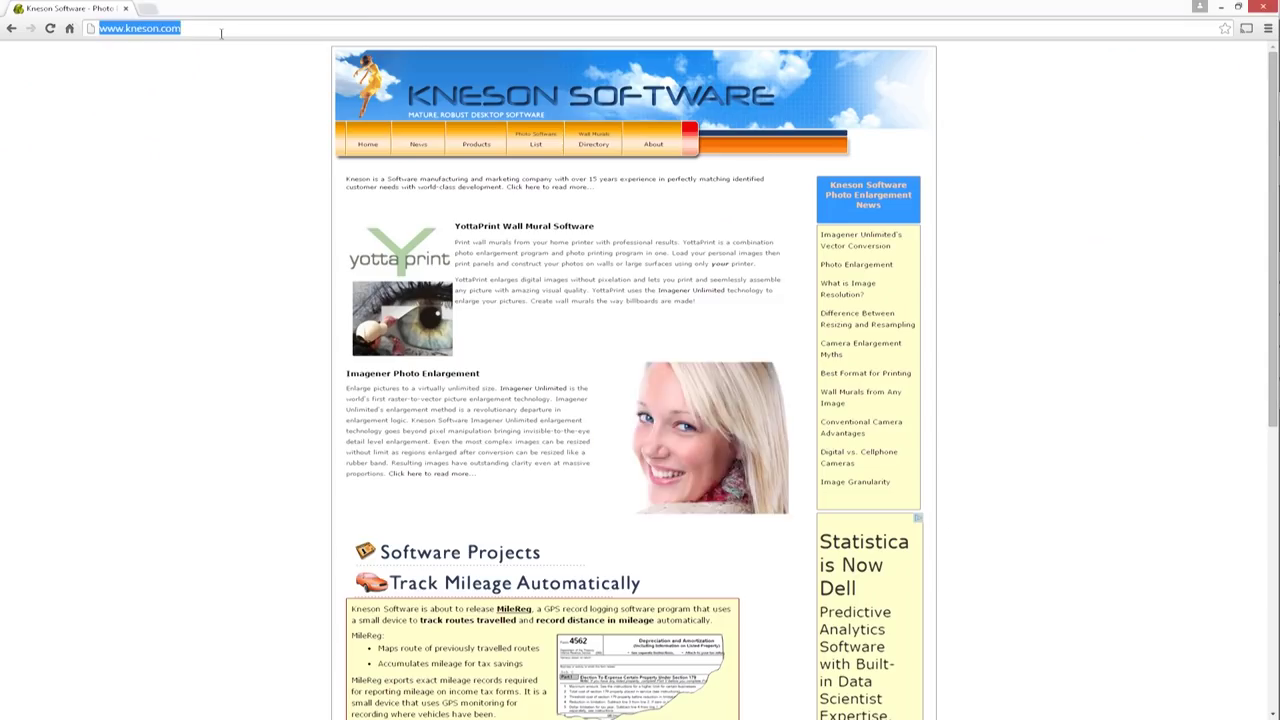
type("fedex.com")
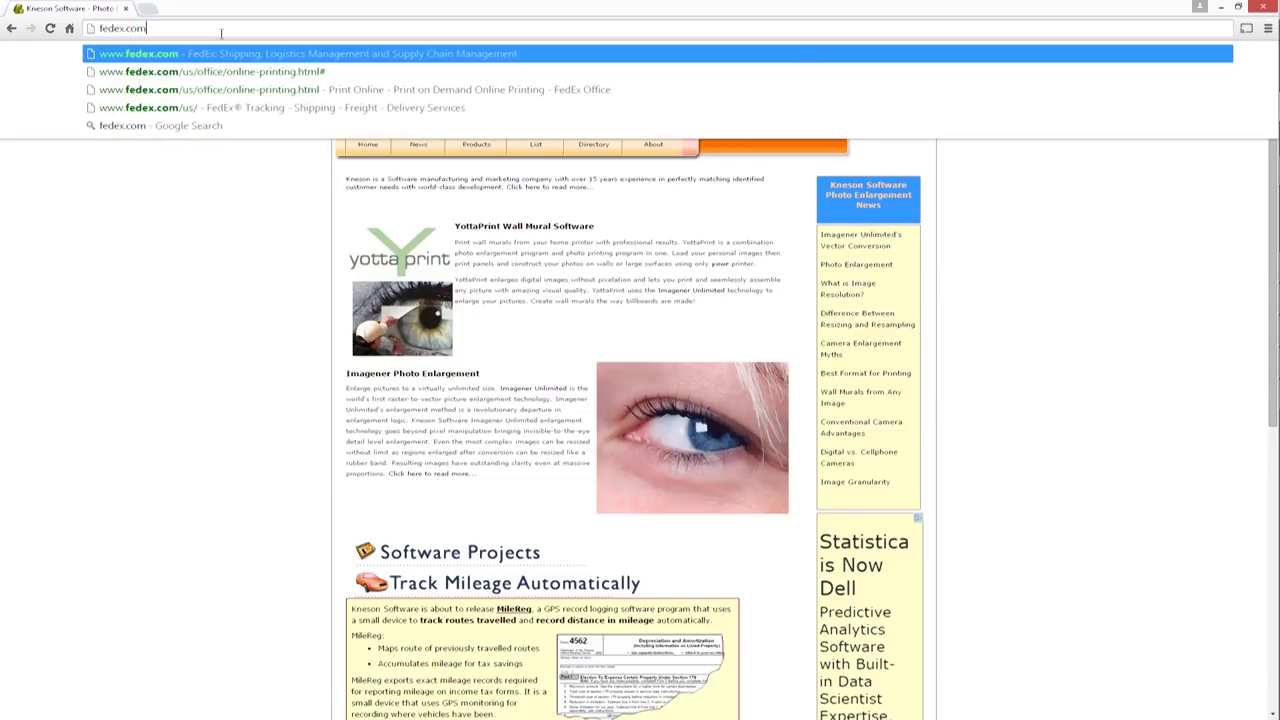
key("Return")
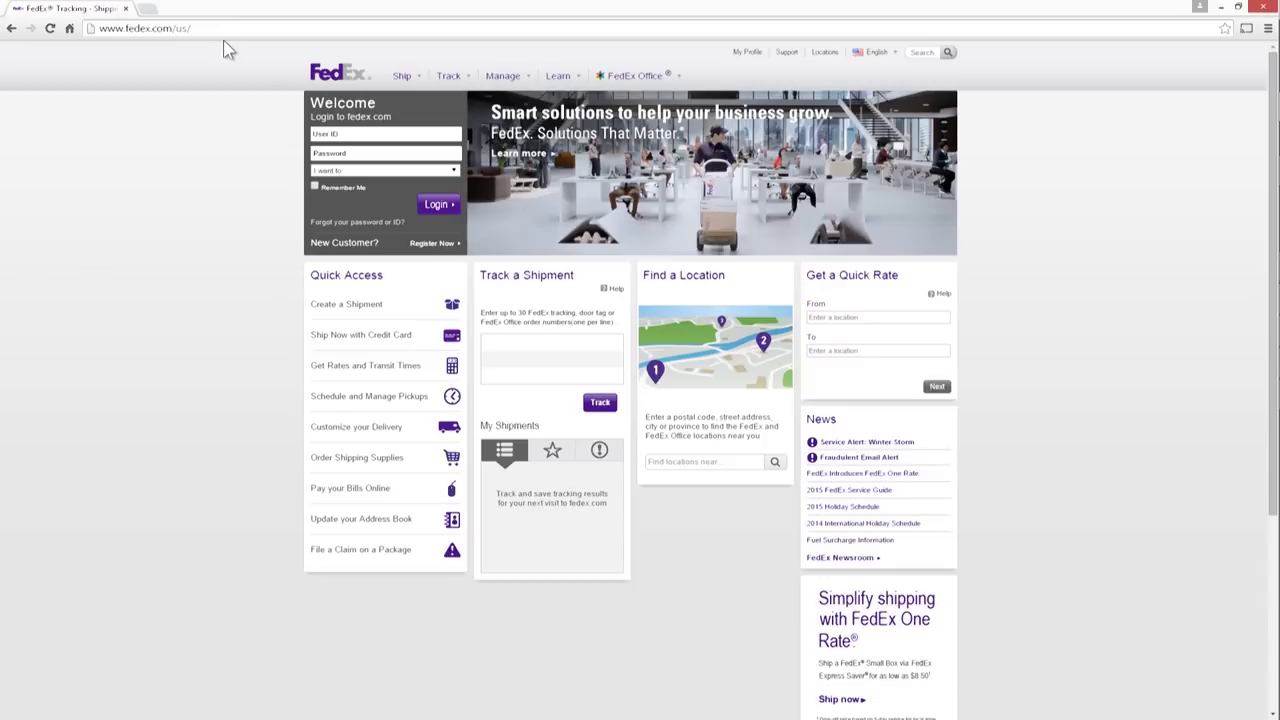
Navigate from FedEx Office's Copy & Print services to the Online Printing product list.
left_click(645, 80)
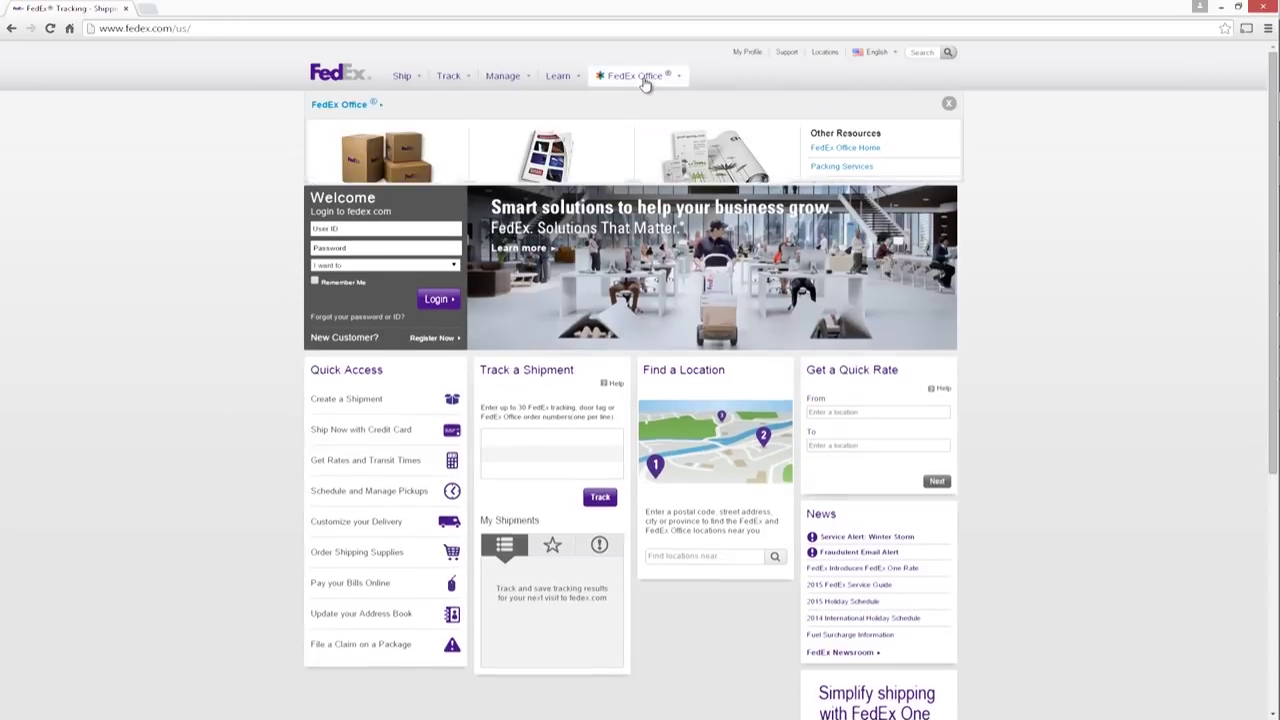
left_click(500, 290)
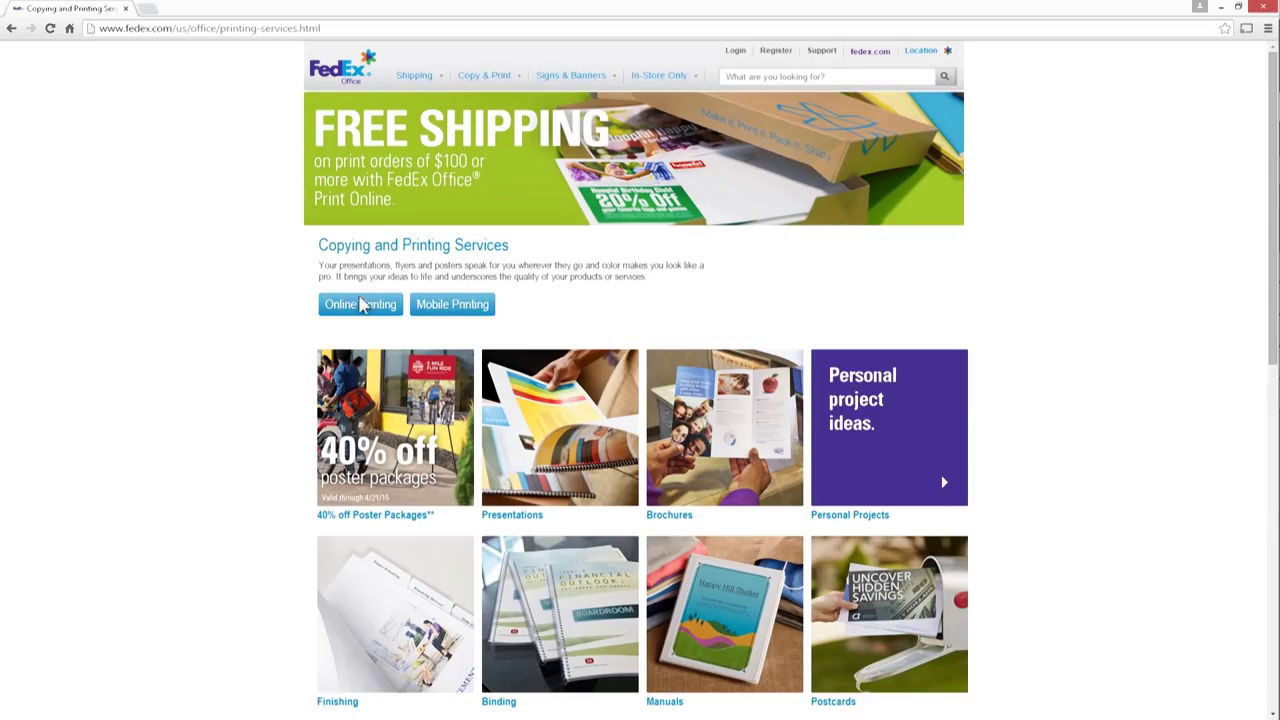
left_click(360, 304)
left_click(366, 354)
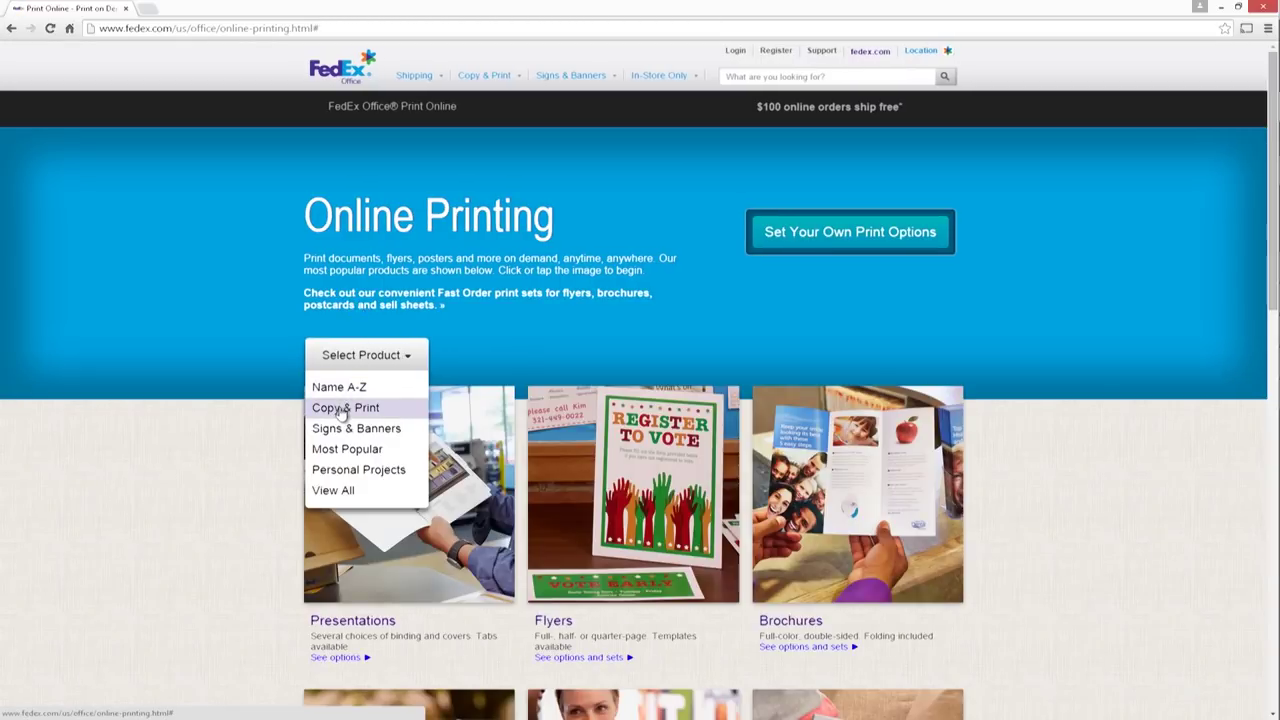
Start a Flyers order and upload SequoiaPDF_All.pdf from the computer.
left_click(552, 622)
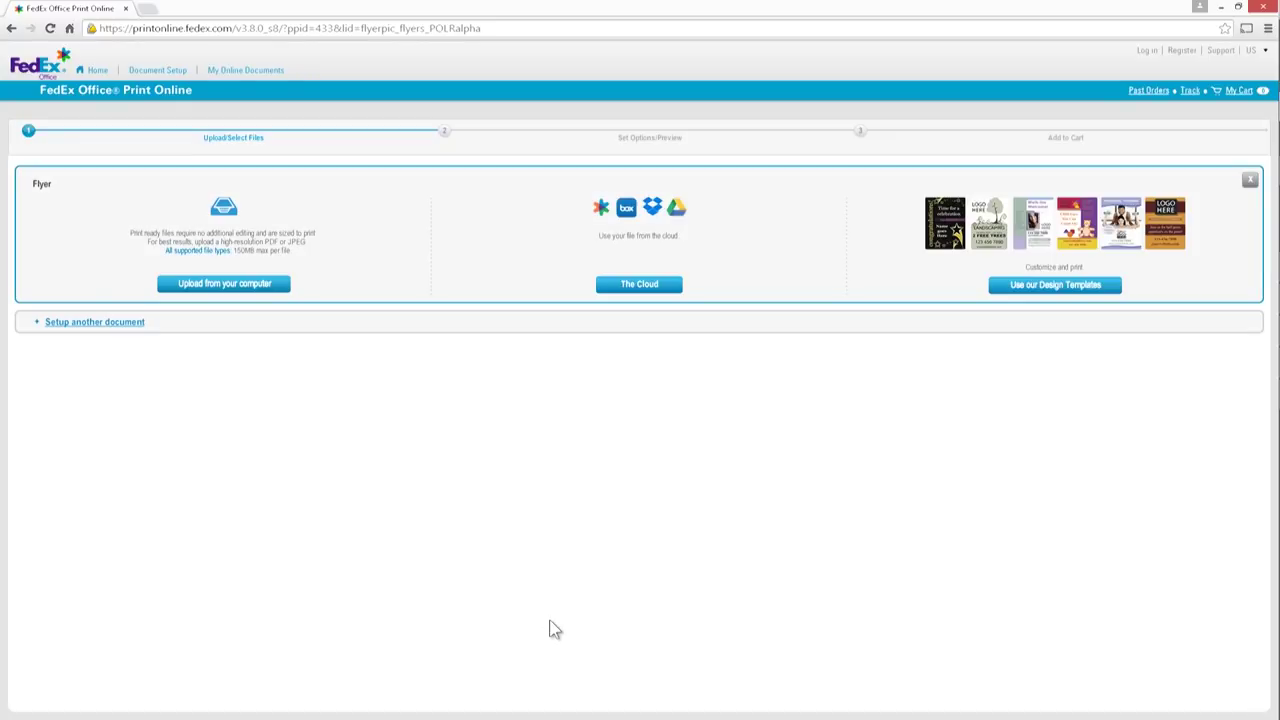
left_click(232, 284)
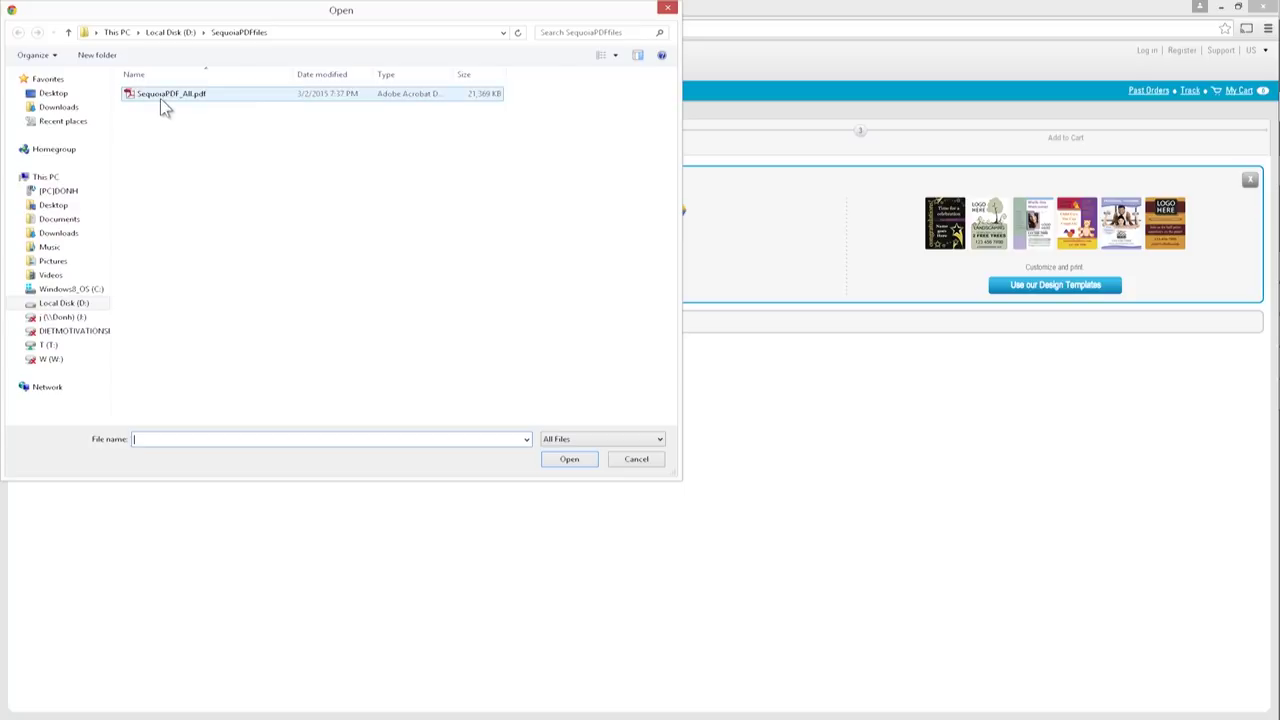
double_click(158, 97)
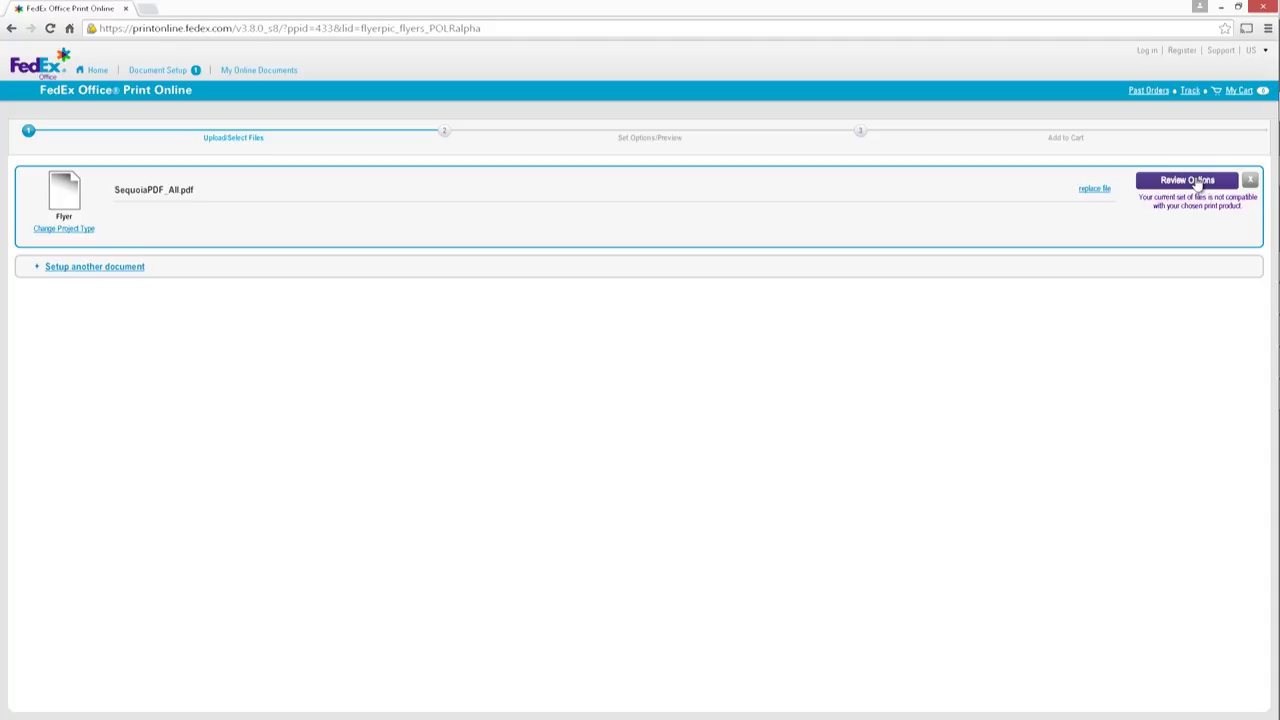
Keep the uploaded file as is and add the $20.70 flyer job to the cart.
left_click(1197, 181)
left_click(850, 330)
left_click(1183, 180)
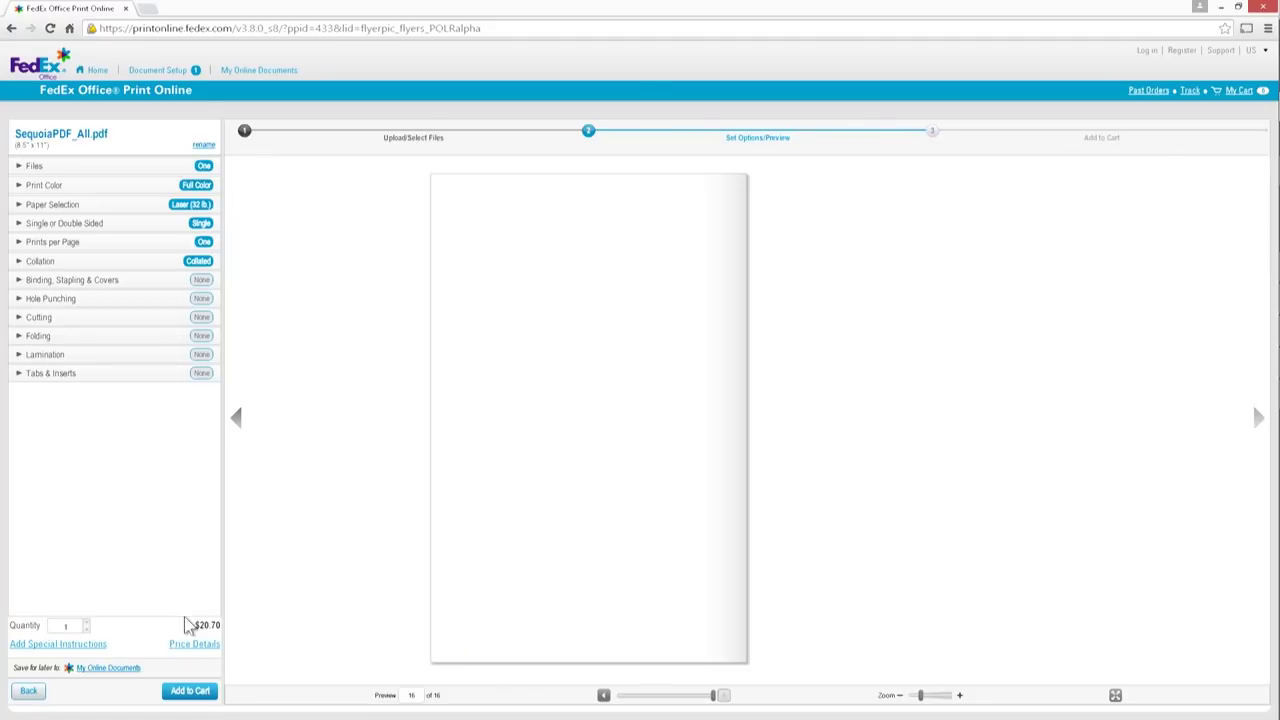
left_click(184, 691)
left_click(1229, 705)
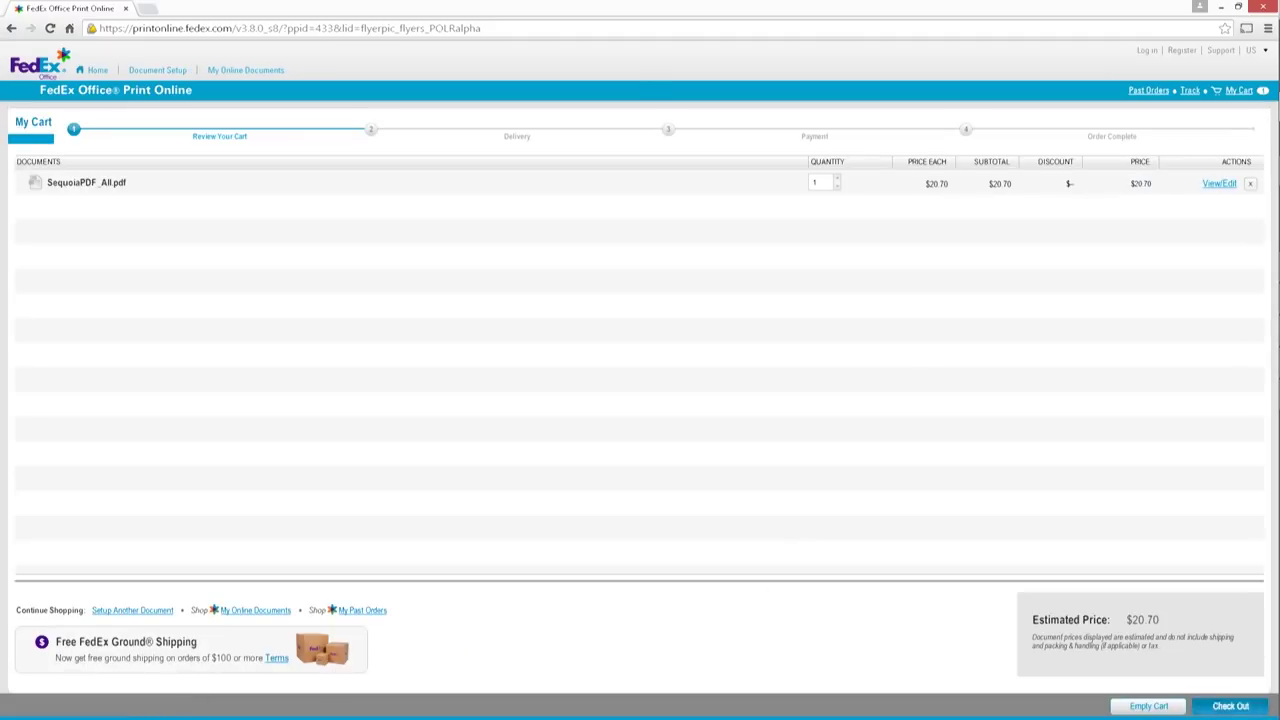